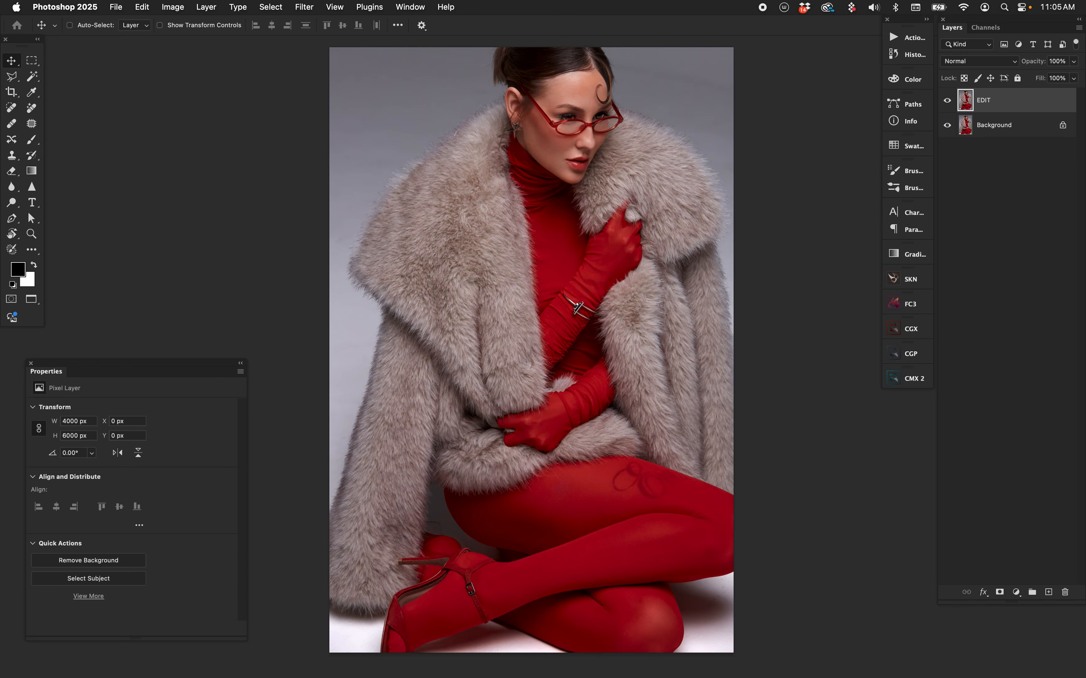
{"action": "left_click", "coordinate": [304, 7]}
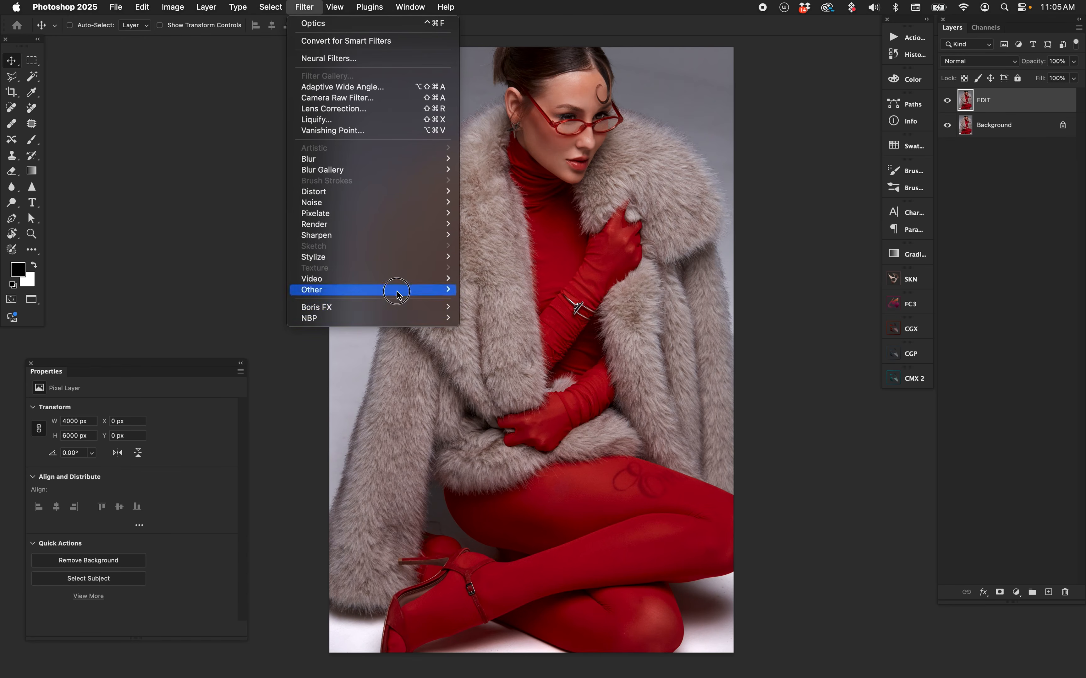
{"action": "mouse_move", "coordinate": [394, 309]}
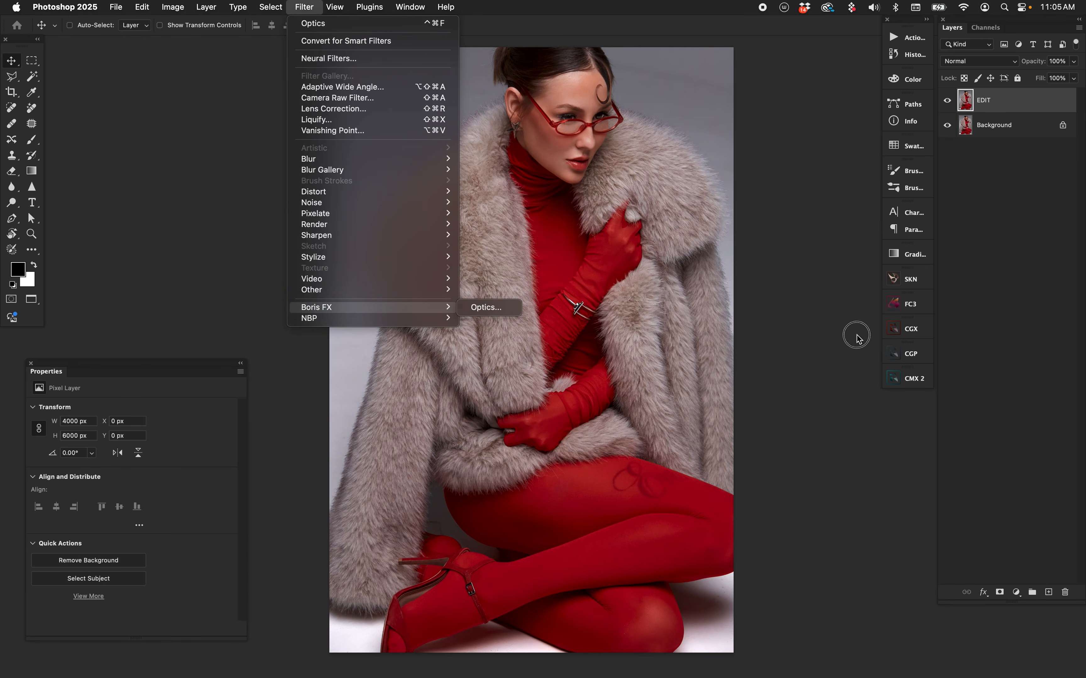
{"action": "left_click", "coordinate": [827, 515]}
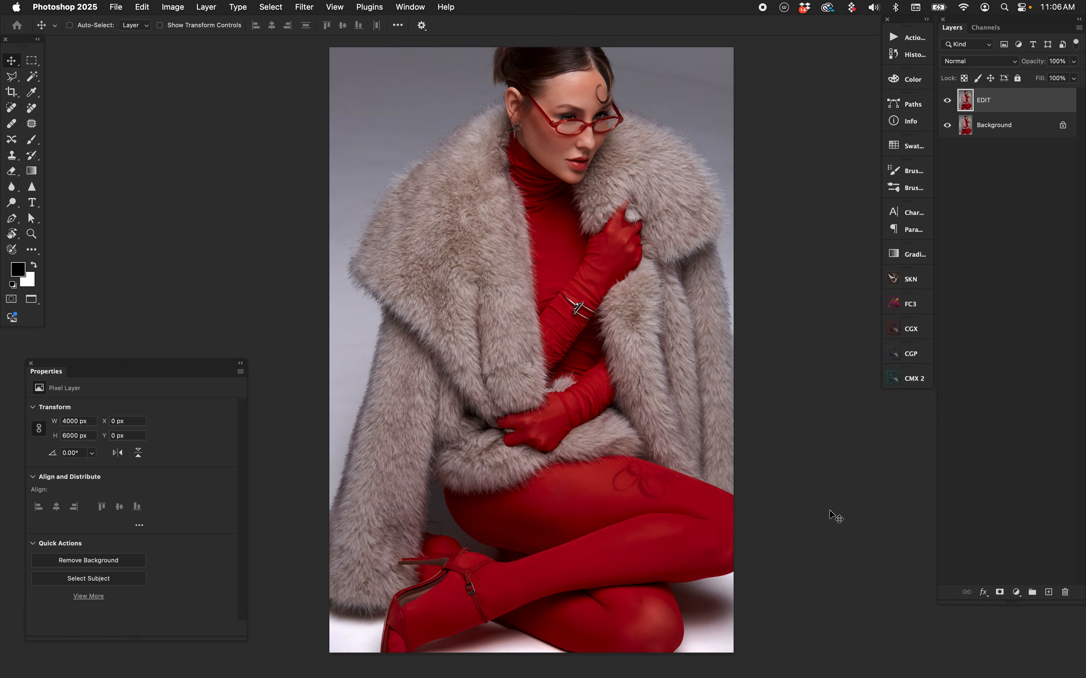
{"action": "left_click", "coordinate": [911, 329]}
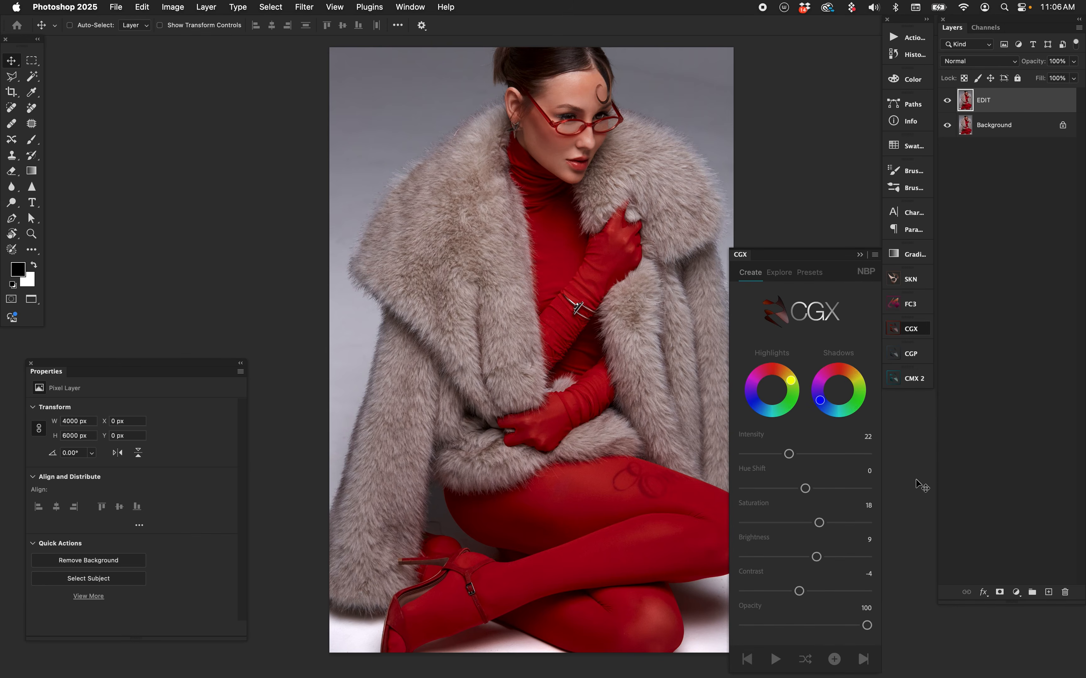
{"action": "left_click", "coordinate": [910, 359]}
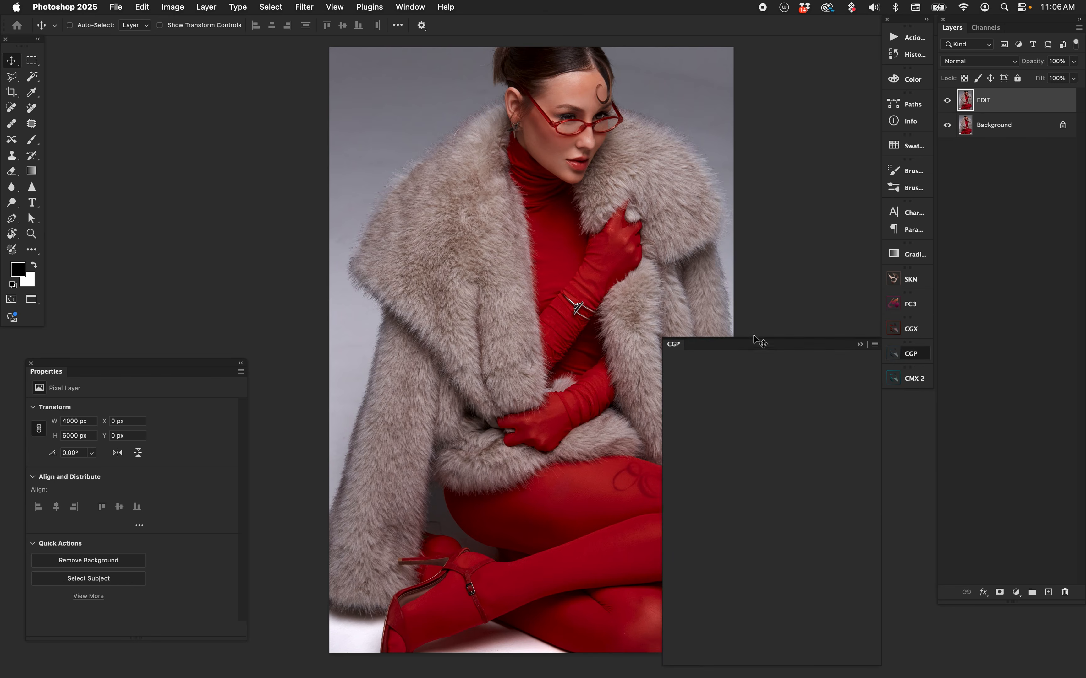
{"action": "left_click", "coordinate": [684, 363]}
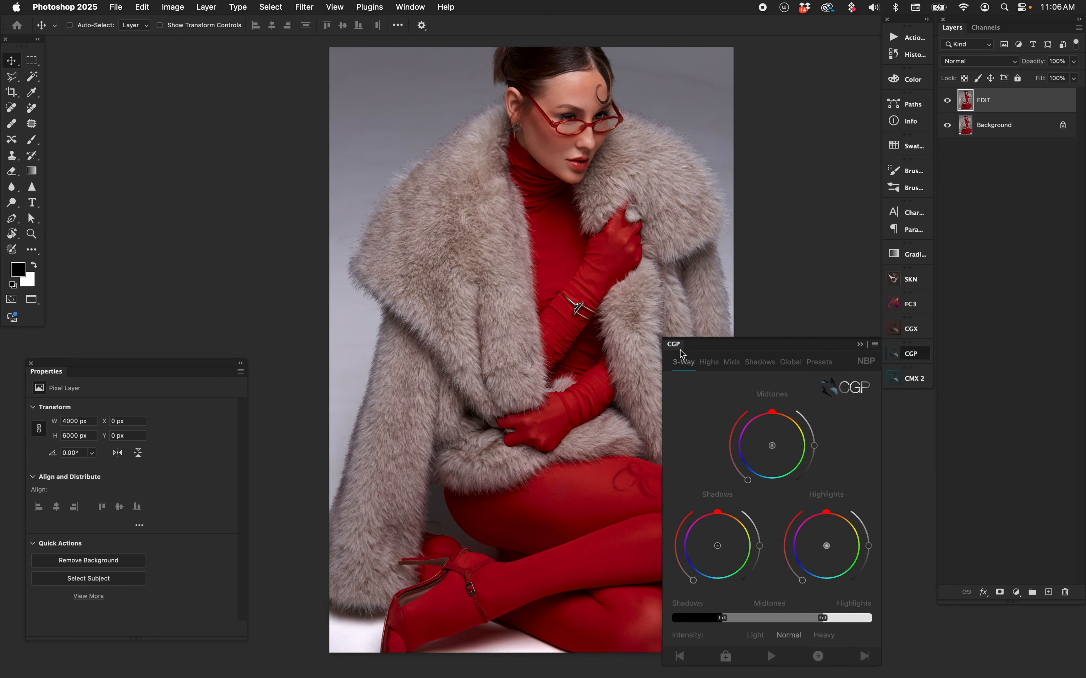
{"action": "left_click", "coordinate": [735, 336]}
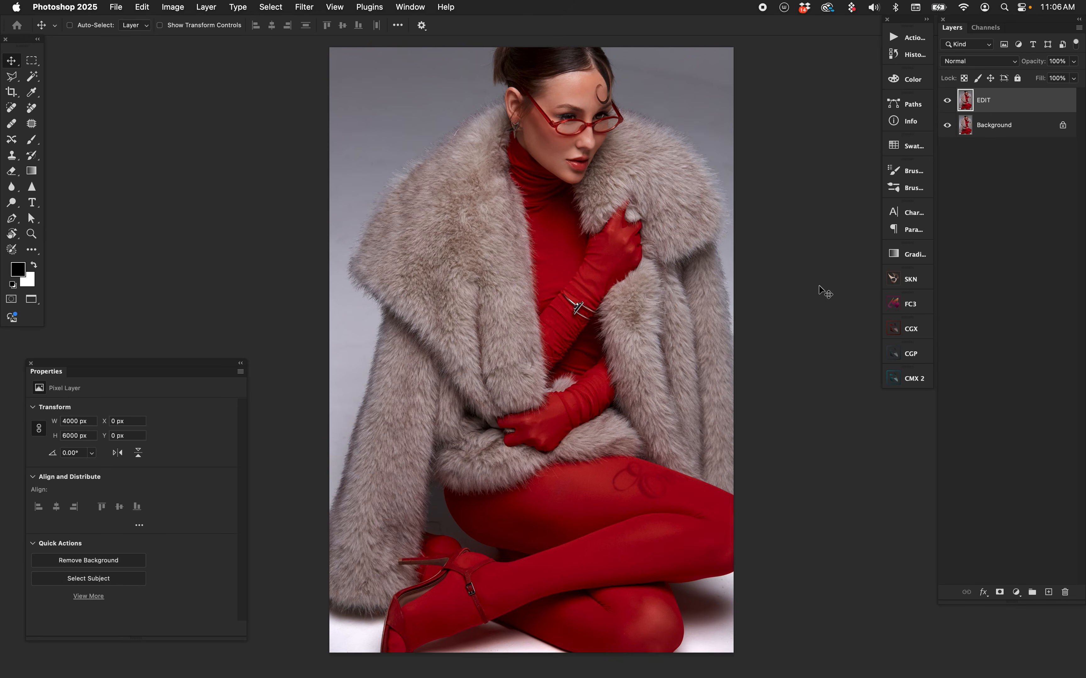
- Convert the EDIT layer to a smart object and open the Boris FX Optics filter on it
{"action": "right_click", "coordinate": [1004, 102]}
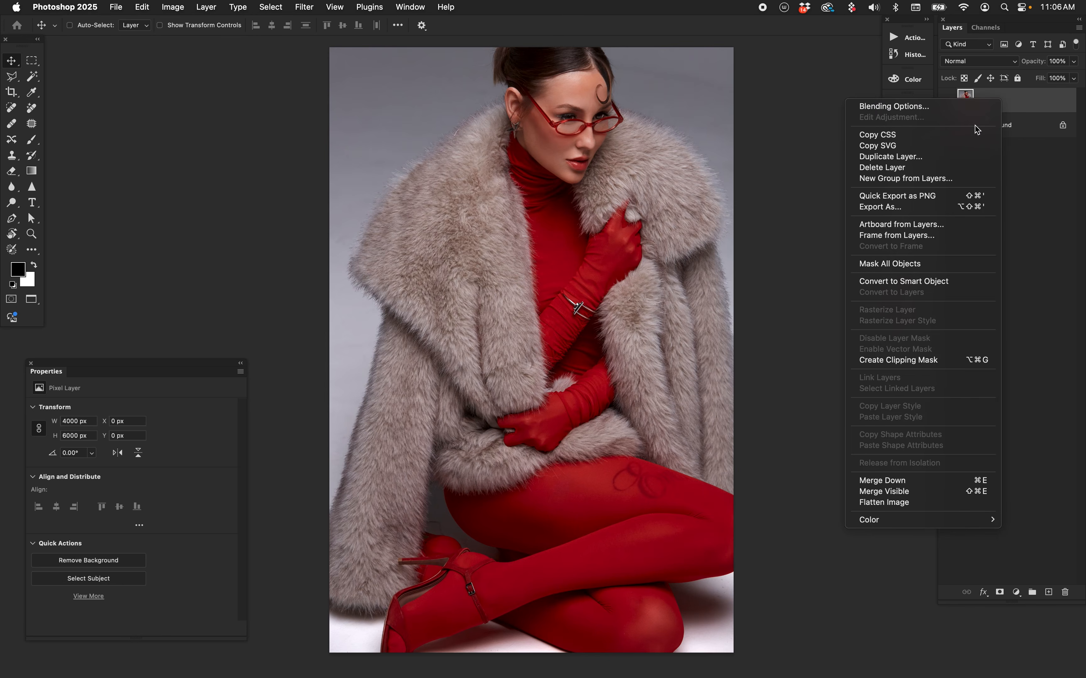
{"action": "left_click", "coordinate": [939, 283]}
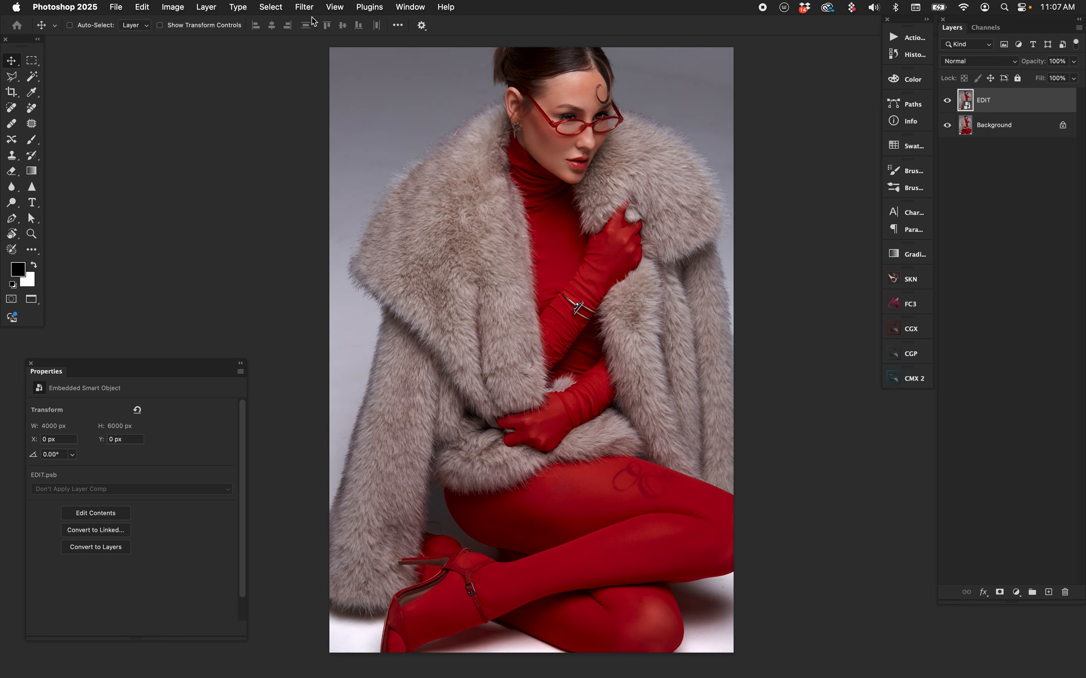
{"action": "left_click", "coordinate": [312, 6]}
{"action": "mouse_move", "coordinate": [444, 302]}
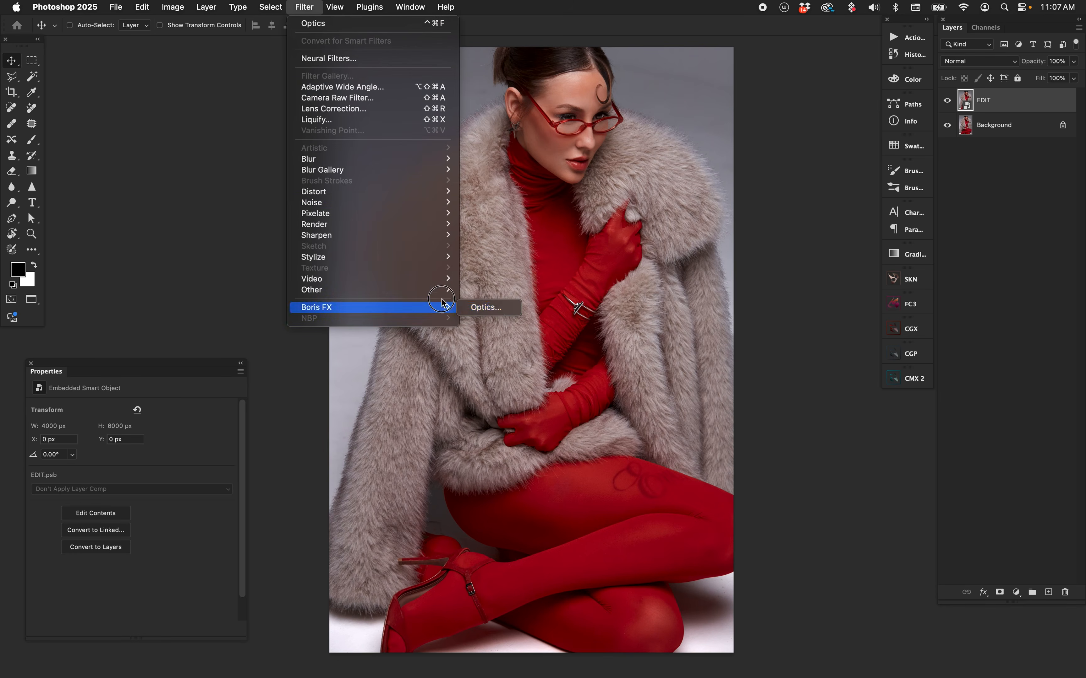
{"action": "left_click", "coordinate": [486, 307]}
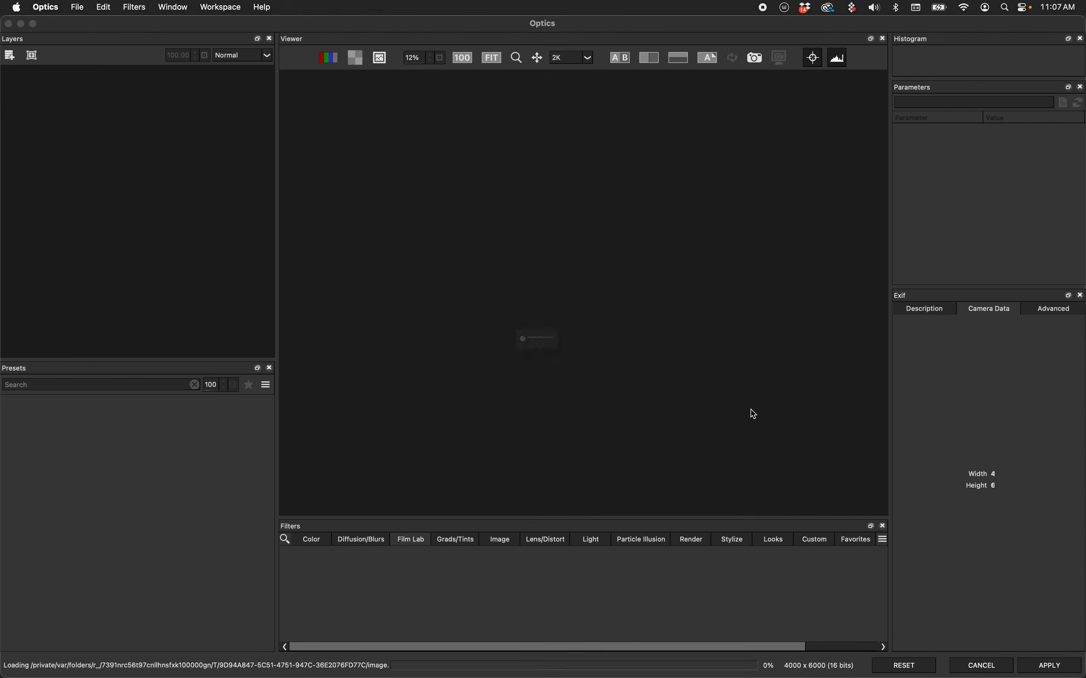
{"action": "left_click", "coordinate": [540, 359]}
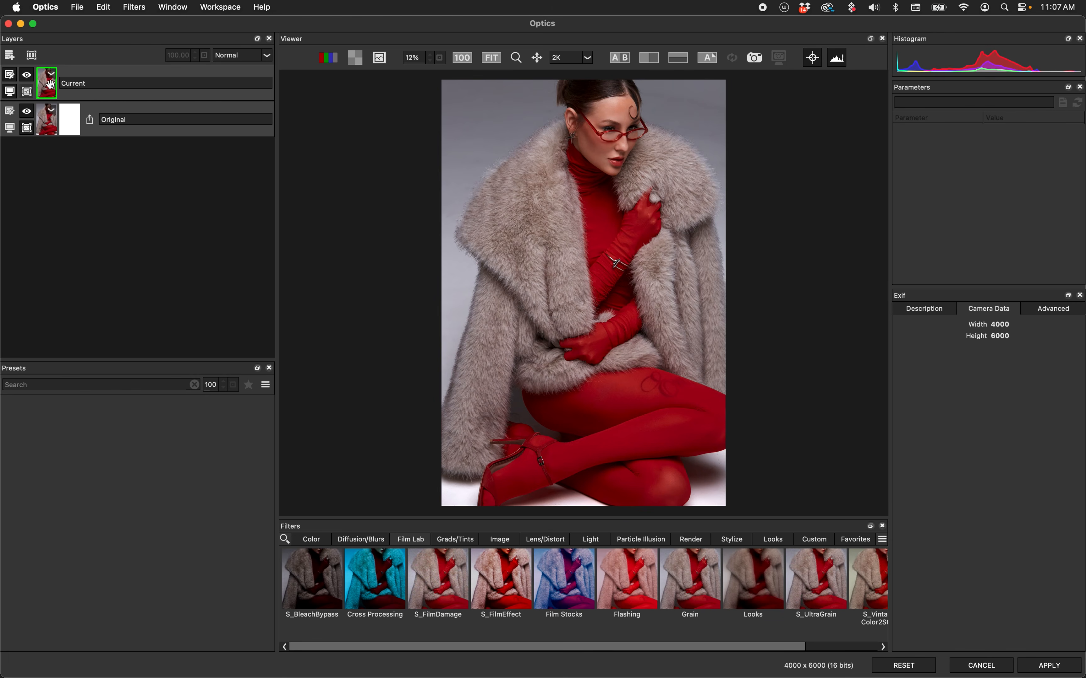
- Apply the Film Lab's Film Stocks filter and toggle its layer off and on to compare with the original
{"action": "left_click", "coordinate": [566, 584]}
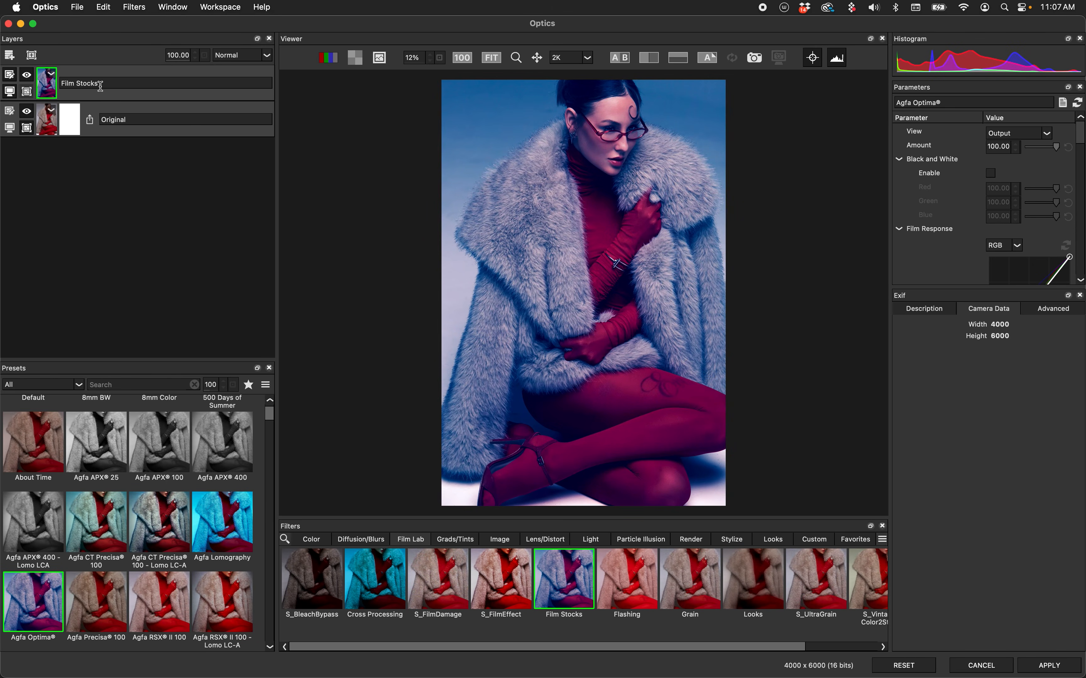
{"action": "left_click", "coordinate": [28, 77]}
{"action": "left_click", "coordinate": [28, 76]}
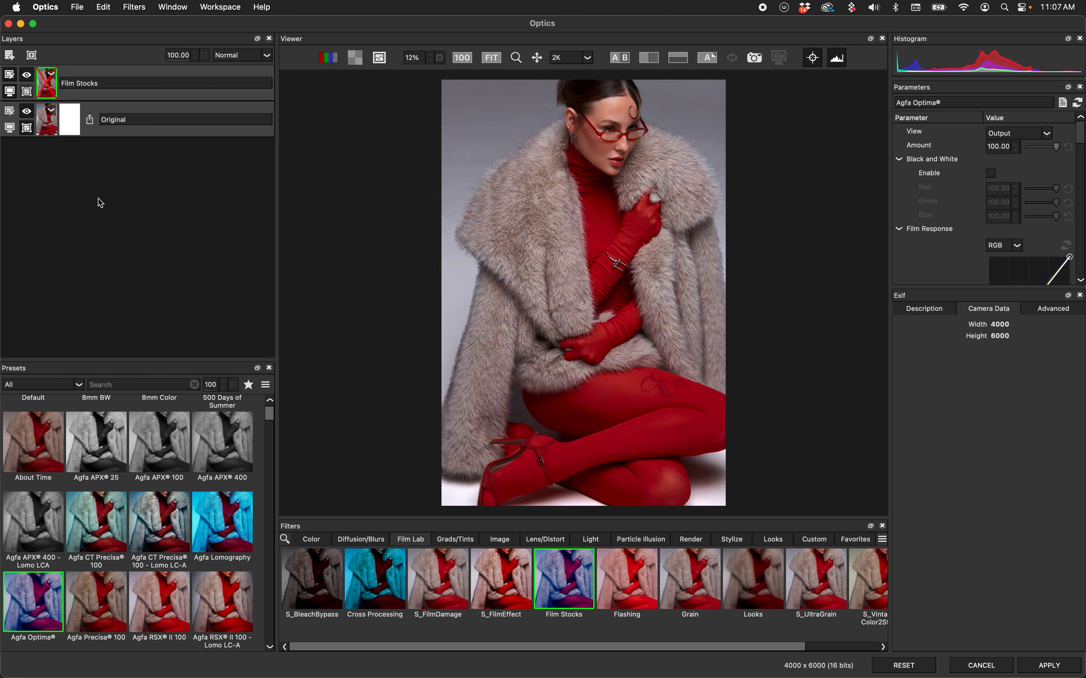
{"action": "left_click", "coordinate": [54, 110]}
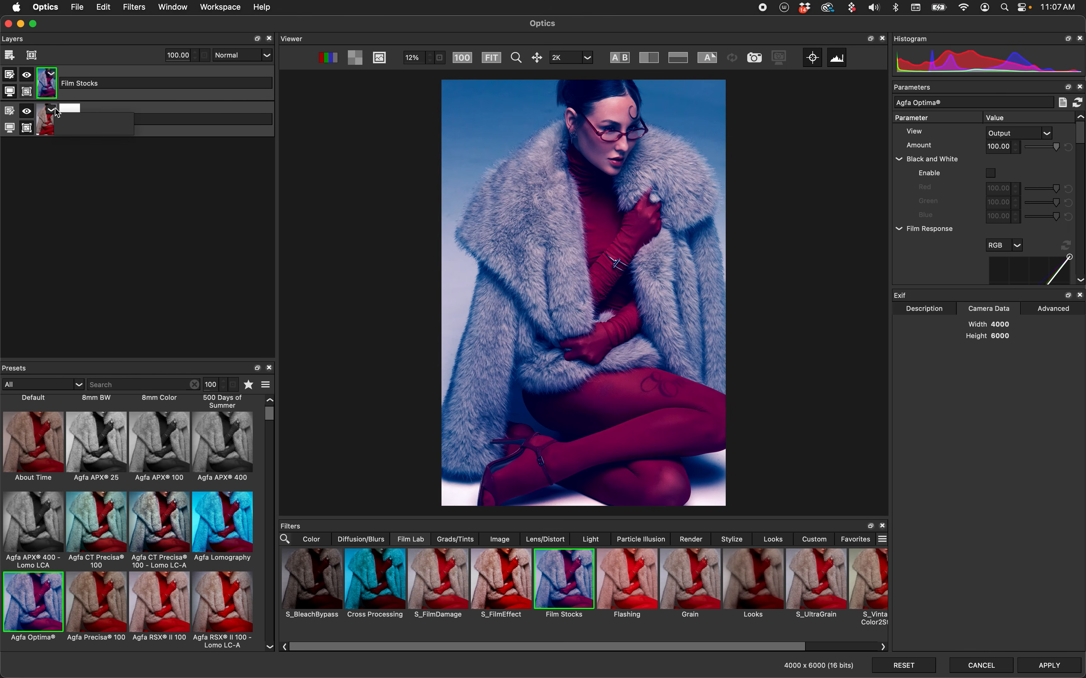
{"action": "left_click", "coordinate": [151, 121]}
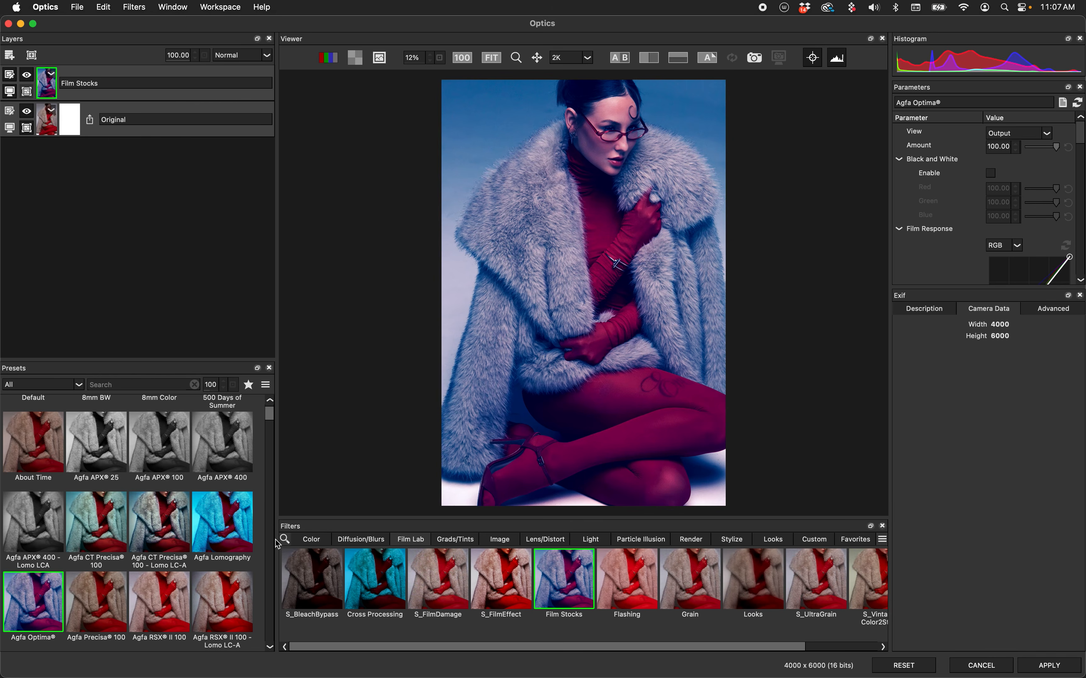
- Try the Ektachrome 1 and Faded-Blue film presets, and choose Agfa Lomography for the Film Stocks layer
{"action": "scroll", "coordinate": [269, 449], "scroll_direction": "down", "scroll_amount": 10}
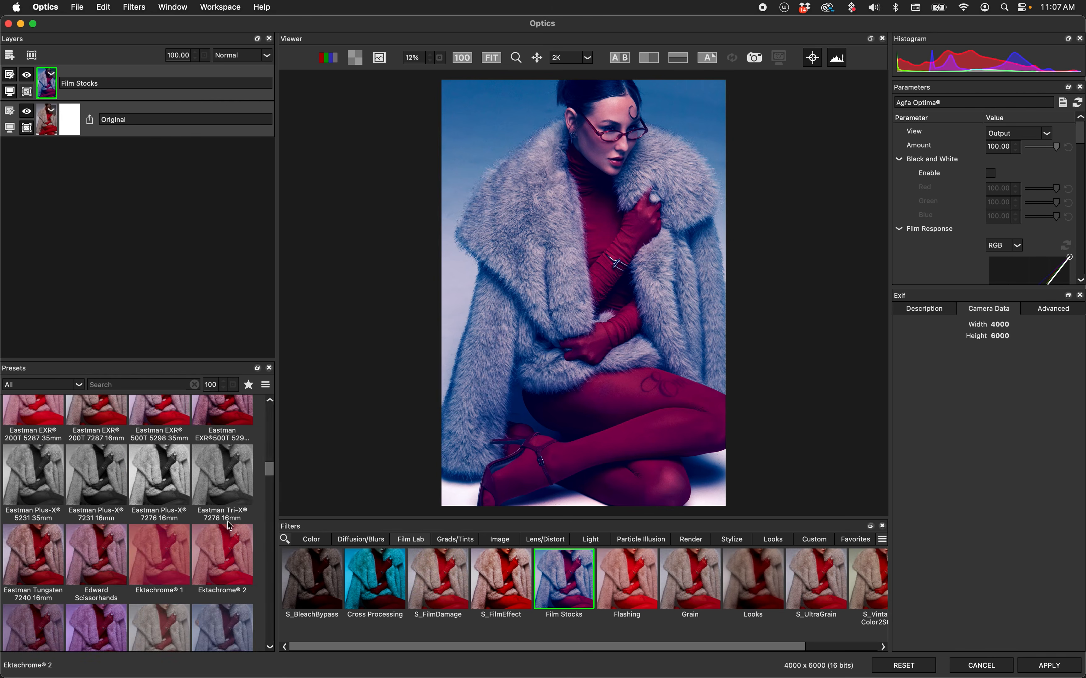
{"action": "left_click", "coordinate": [170, 559]}
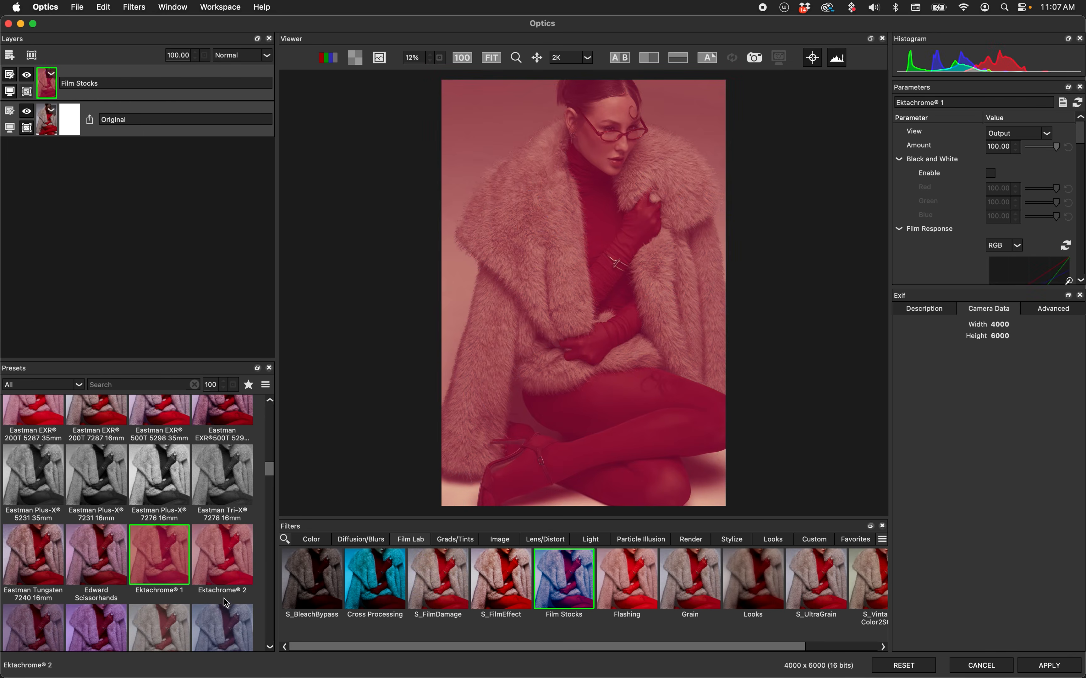
{"action": "left_click", "coordinate": [224, 628]}
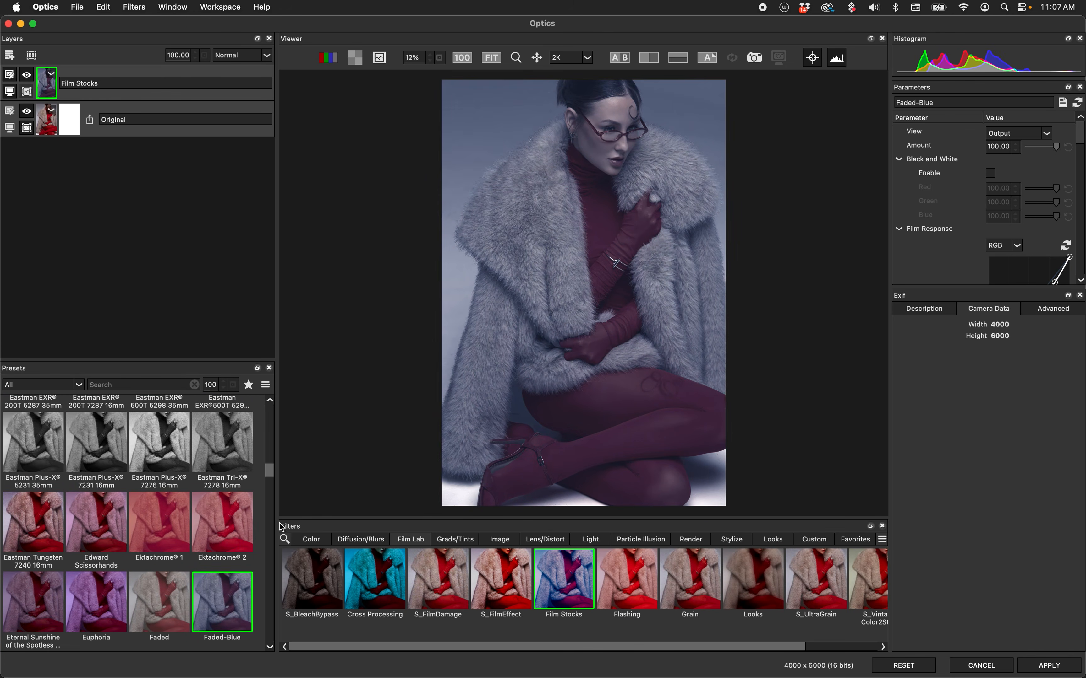
{"action": "left_click_drag", "start_coordinate": [269, 471], "coordinate": [275, 386]}
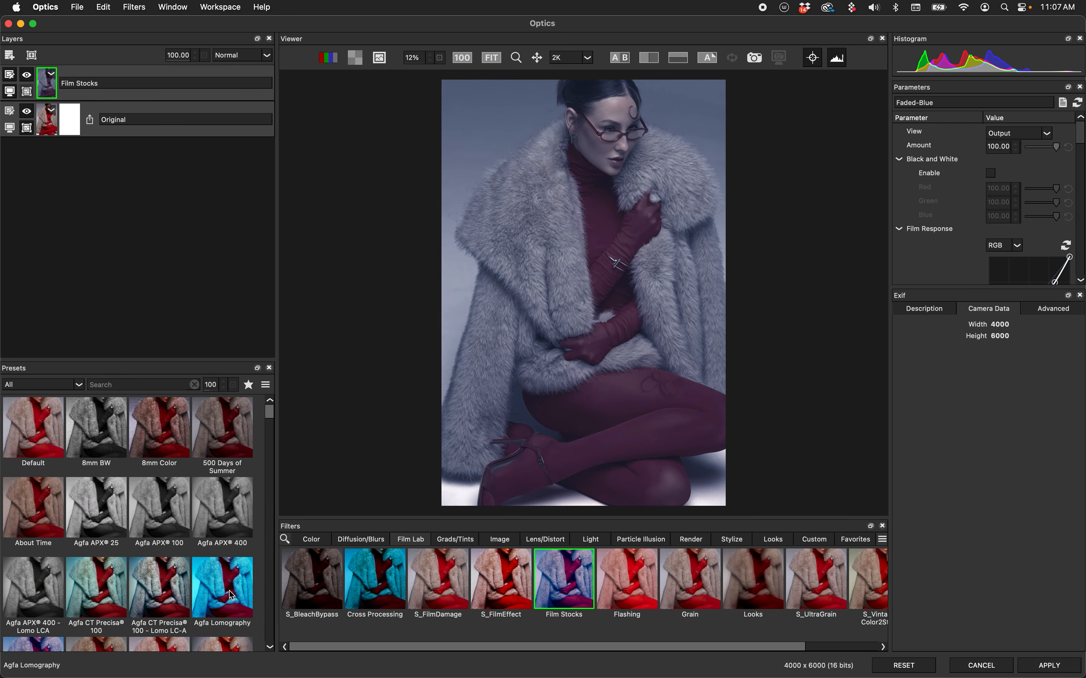
{"action": "left_click", "coordinate": [240, 600]}
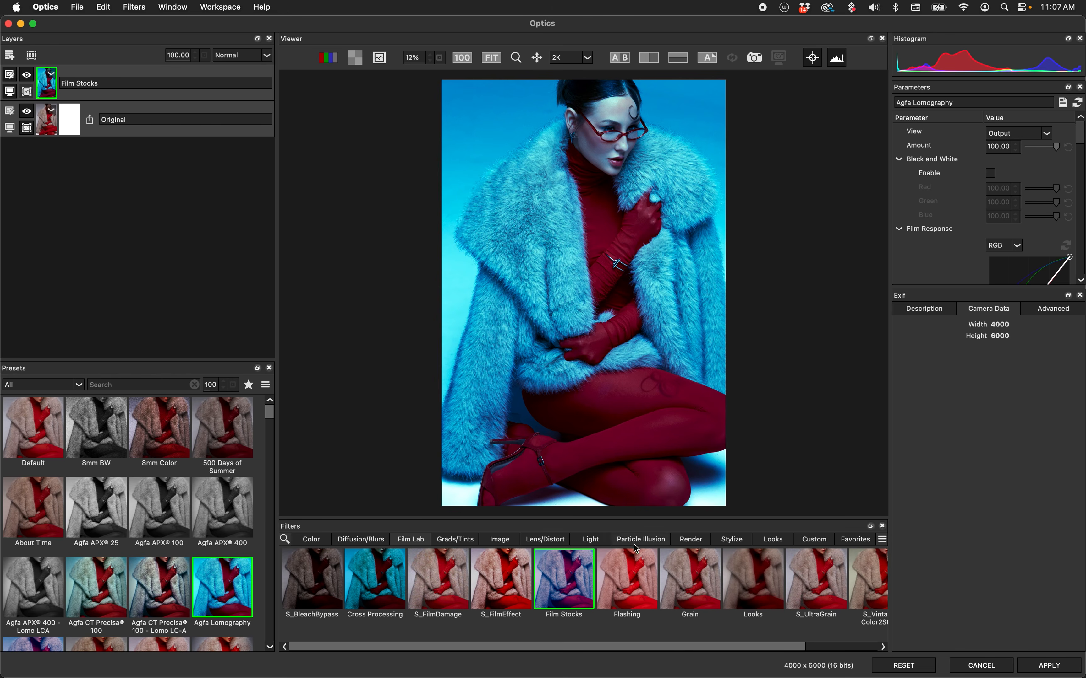
- Try the Film Stocks layer at 50 and 29 opacity, and return it to 100
{"action": "left_click", "coordinate": [176, 55]}
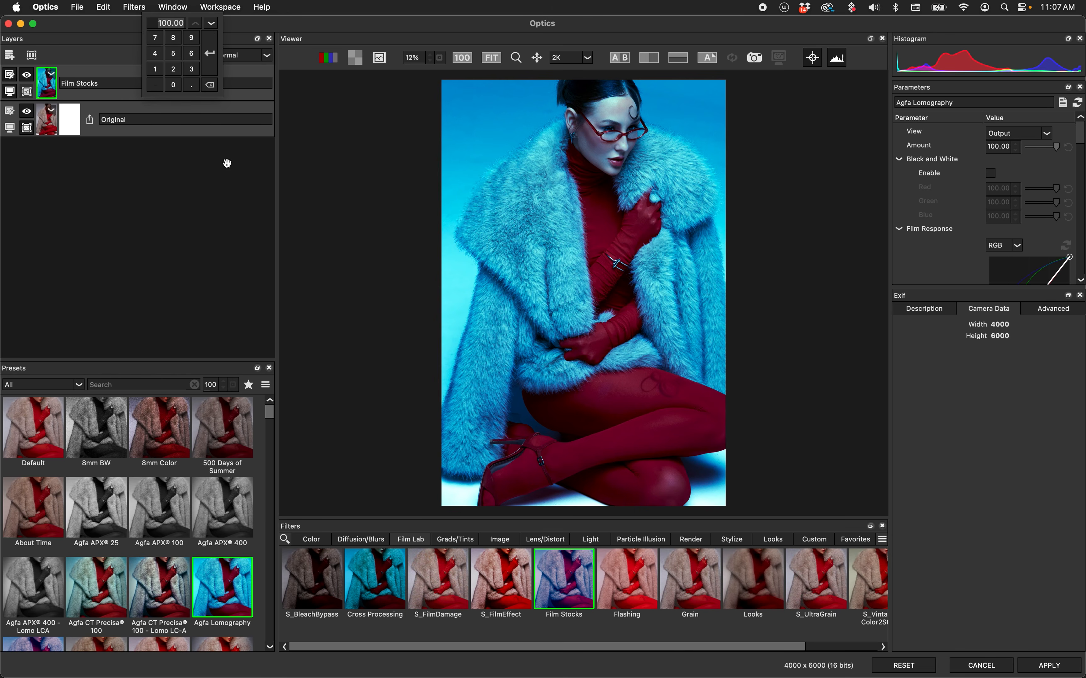
{"action": "type", "text": "50"}
{"action": "key", "text": "Return"}
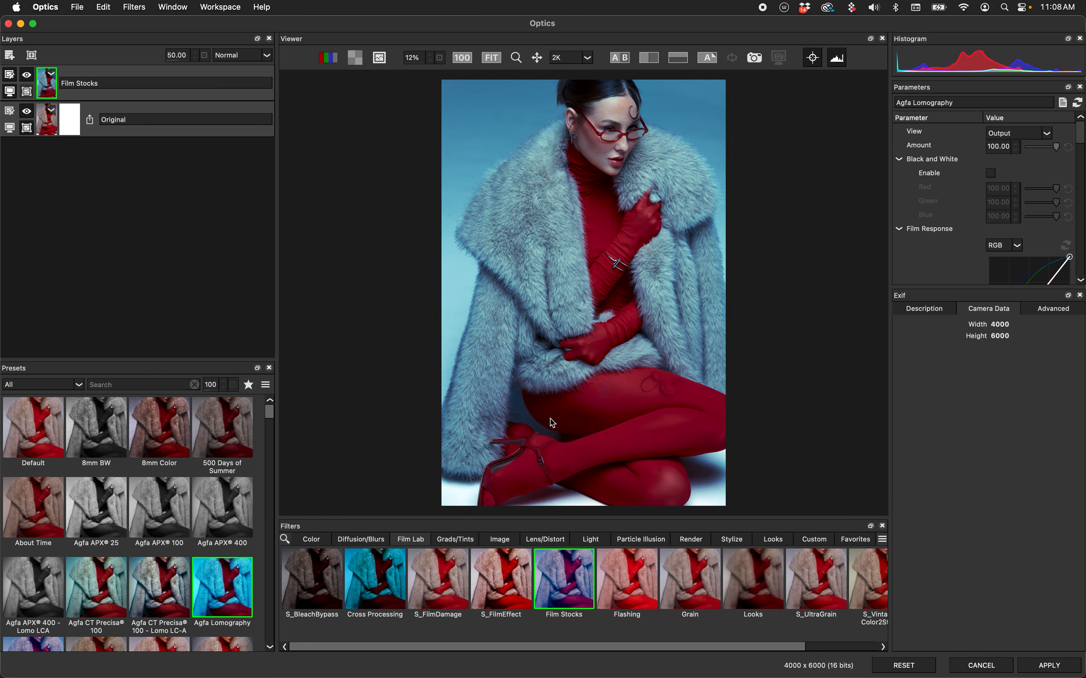
{"action": "left_click_drag", "start_coordinate": [177, 56], "coordinate": [156, 62]}
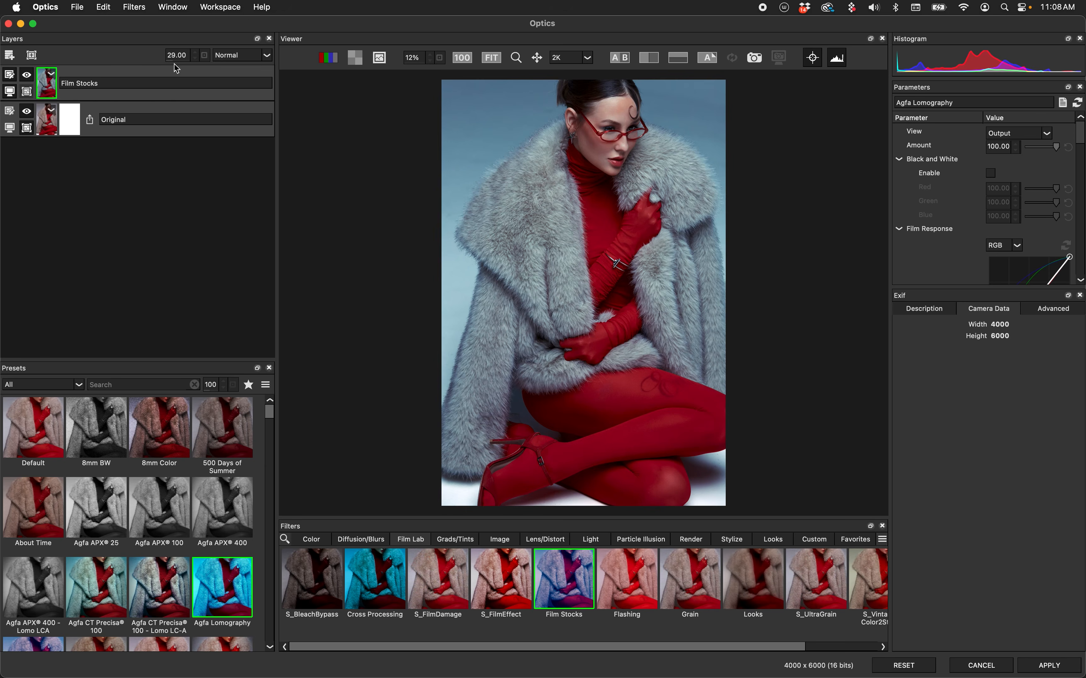
{"action": "left_click_drag", "start_coordinate": [171, 54], "coordinate": [388, 35]}
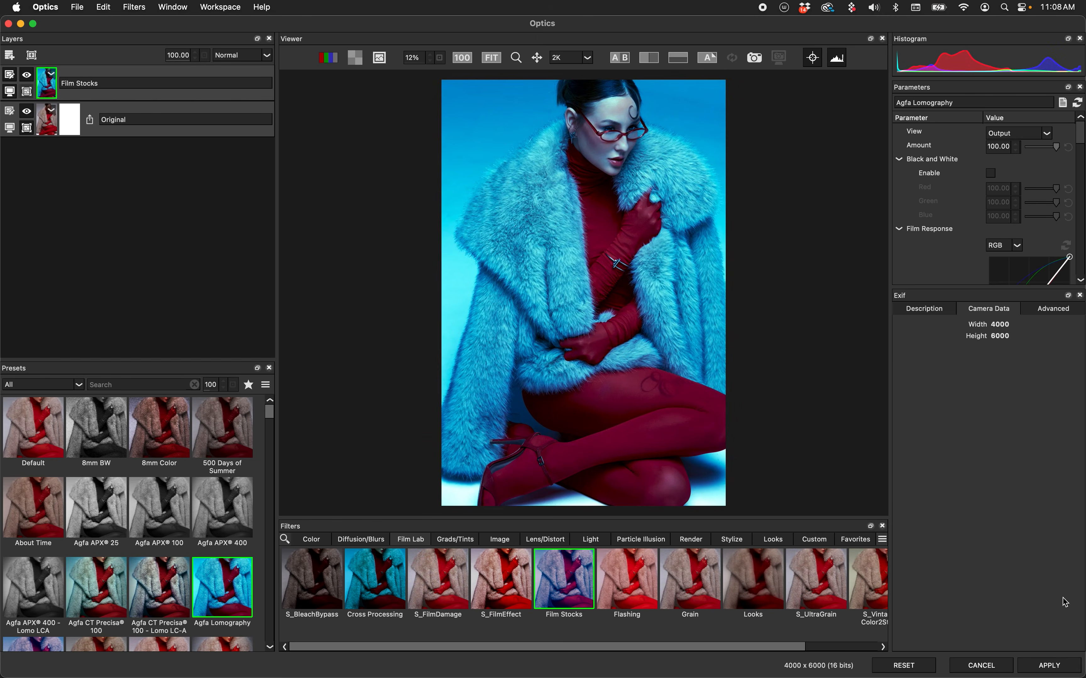
- Apply the Optics effect to the EDIT layer and set the layer's opacity to 30% after trying 25% and 100%
{"action": "left_click", "coordinate": [1049, 665]}
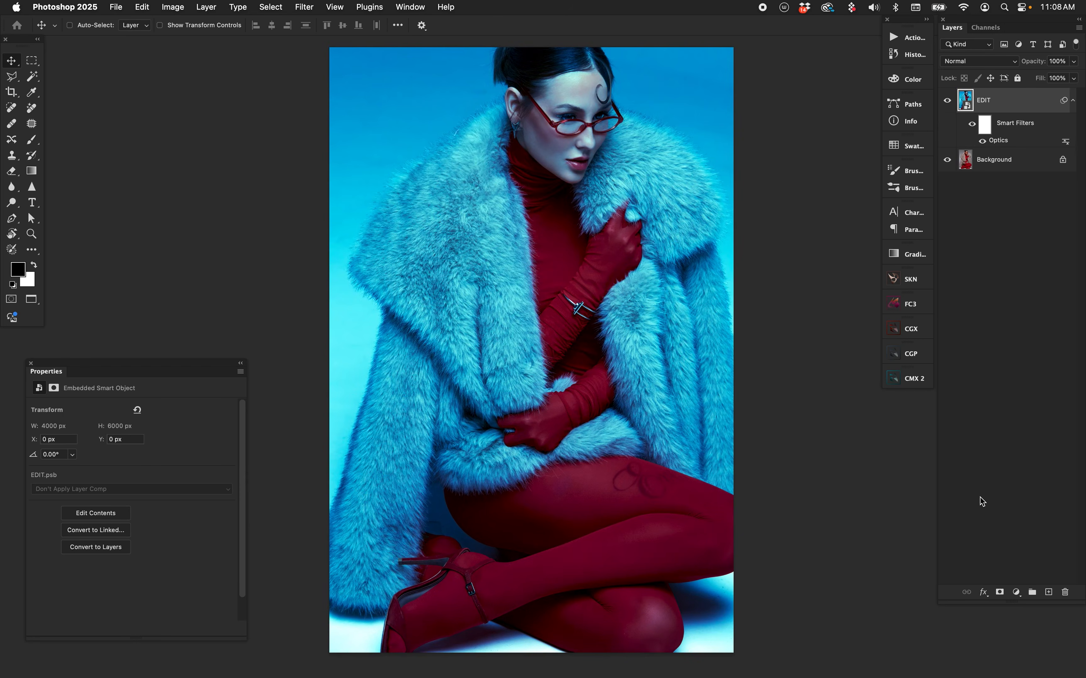
{"action": "key", "text": "2"}
{"action": "key", "text": "5"}
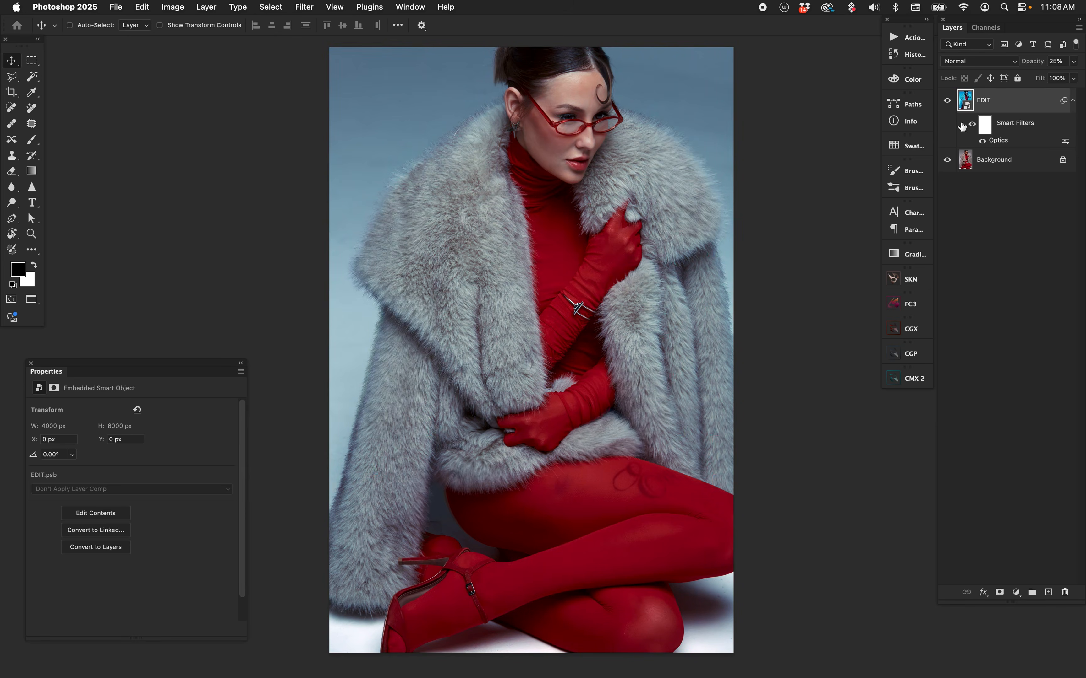
{"action": "left_click", "coordinate": [947, 100]}
{"action": "left_click", "coordinate": [946, 100]}
{"action": "key", "text": "0"}
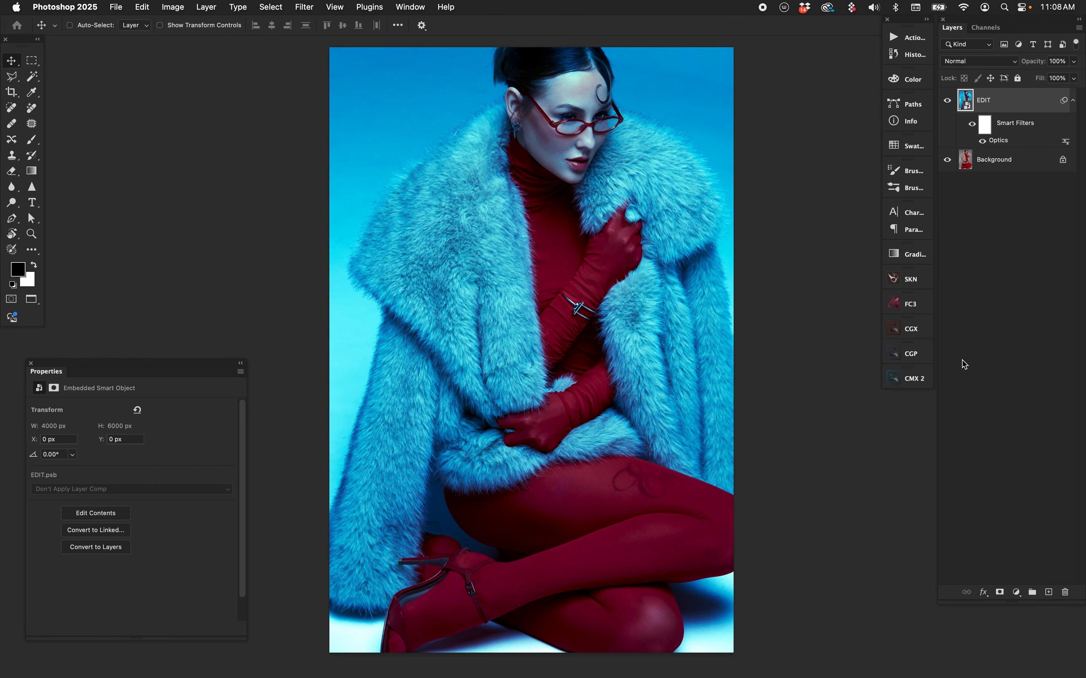
{"action": "key", "text": "3"}
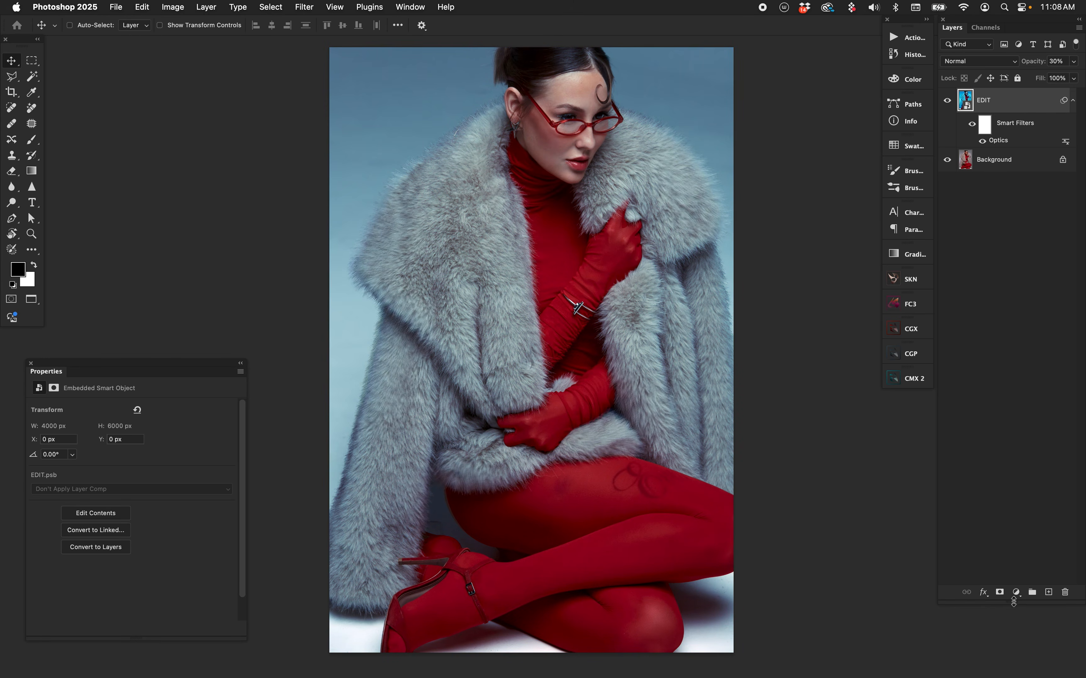
- Add a Levels adjustment layer above the EDIT layer and set its blend mode to Luminosity
{"action": "left_click", "coordinate": [1016, 593]}
{"action": "left_click", "coordinate": [1045, 471]}
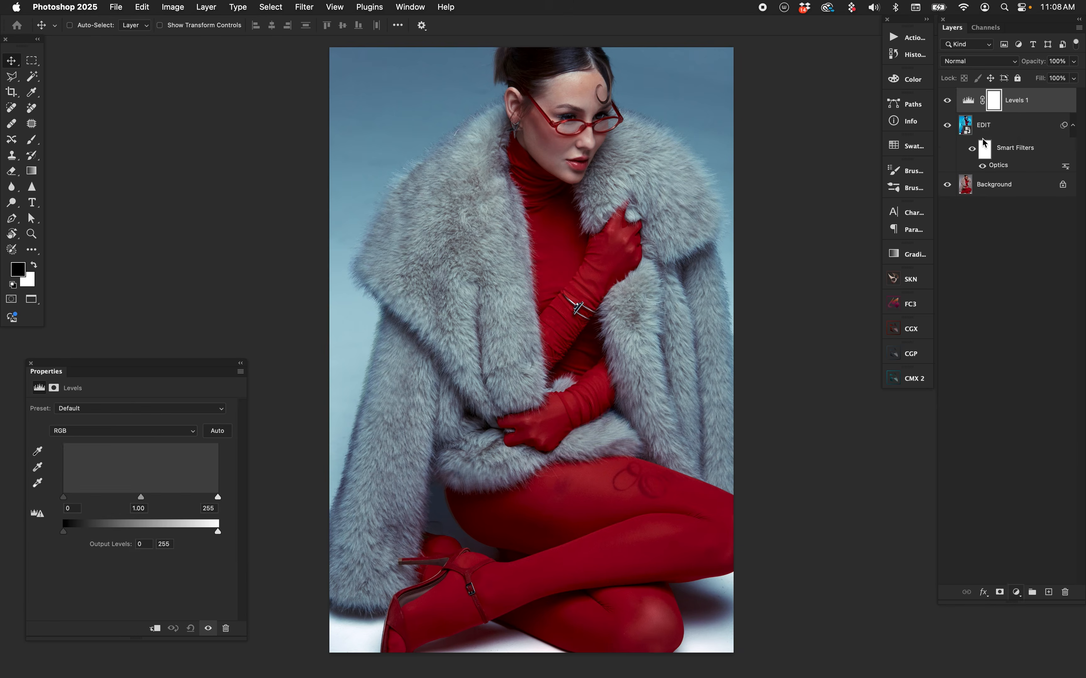
{"action": "left_click", "coordinate": [985, 62]}
{"action": "left_click", "coordinate": [999, 442]}
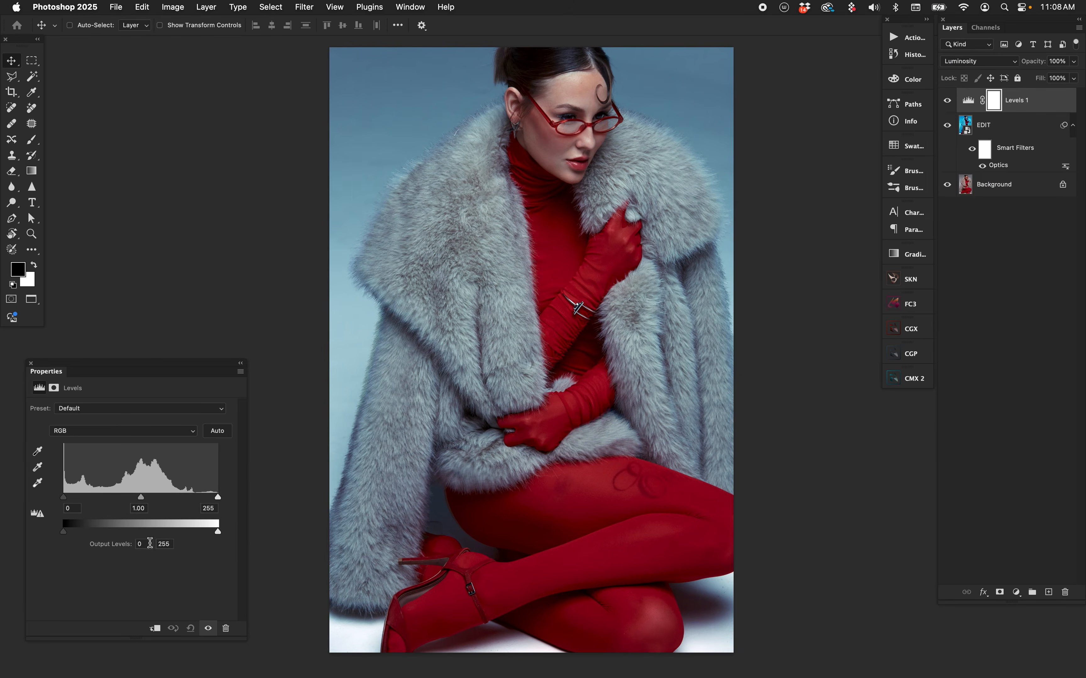
- Set the Levels adjustment's output levels to 10 for the blacks and 250 for the whites
{"action": "type", "text": "10"}
{"action": "key", "text": "Tab"}
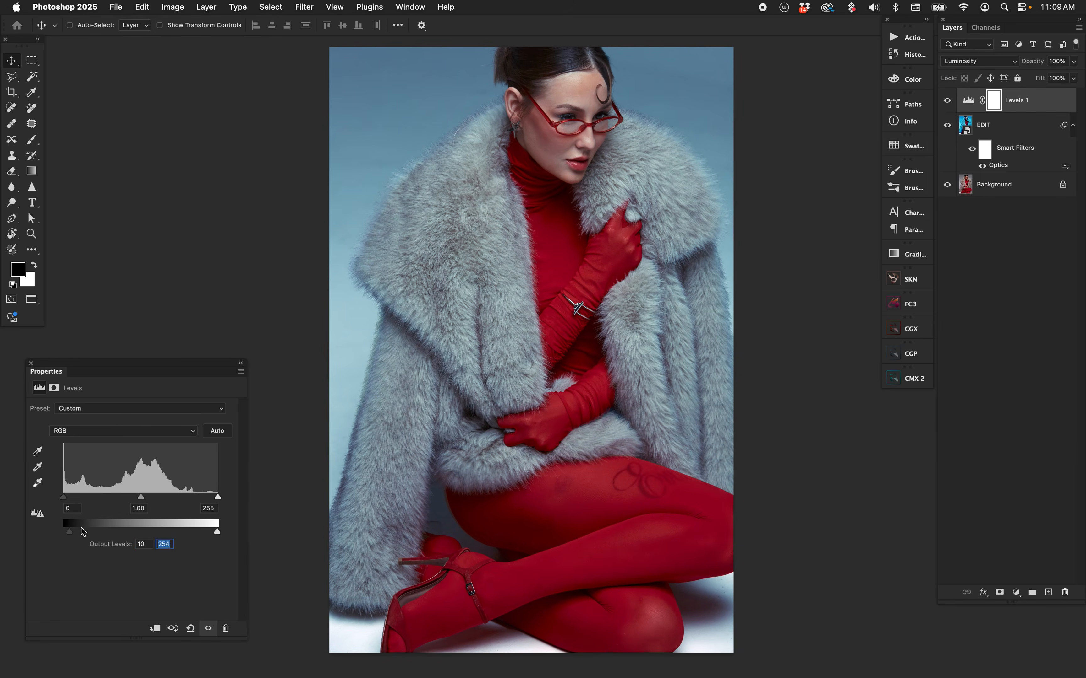
{"action": "type", "text": "250"}
{"action": "key", "text": "Return"}
- Add a Brightness/Contrast adjustment layer directly above the EDIT layer and set its blend mode to Luminosity
{"action": "left_click", "coordinate": [1014, 126]}
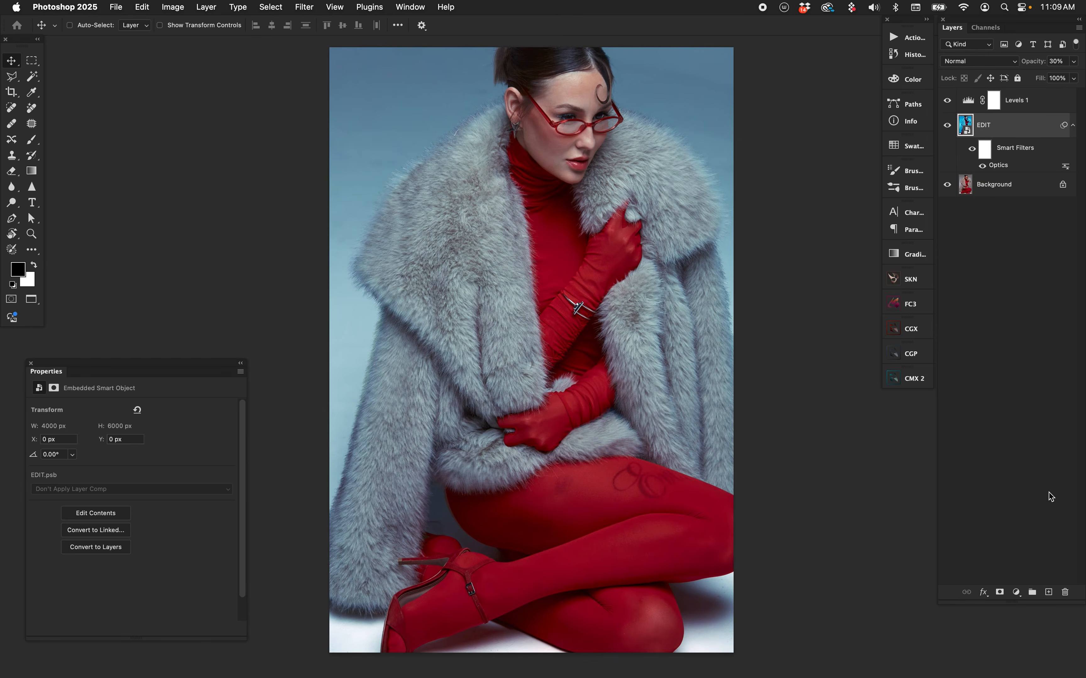
{"action": "left_click", "coordinate": [1017, 593]}
{"action": "left_click", "coordinate": [1037, 459]}
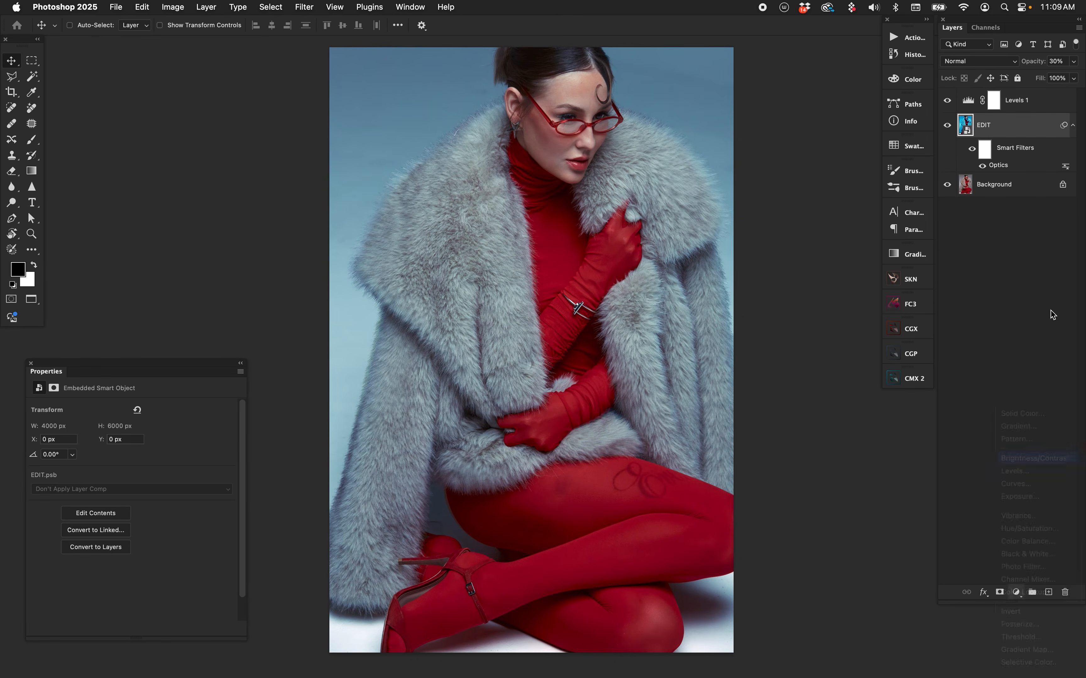
{"action": "left_click", "coordinate": [978, 61]}
{"action": "left_click", "coordinate": [989, 442]}
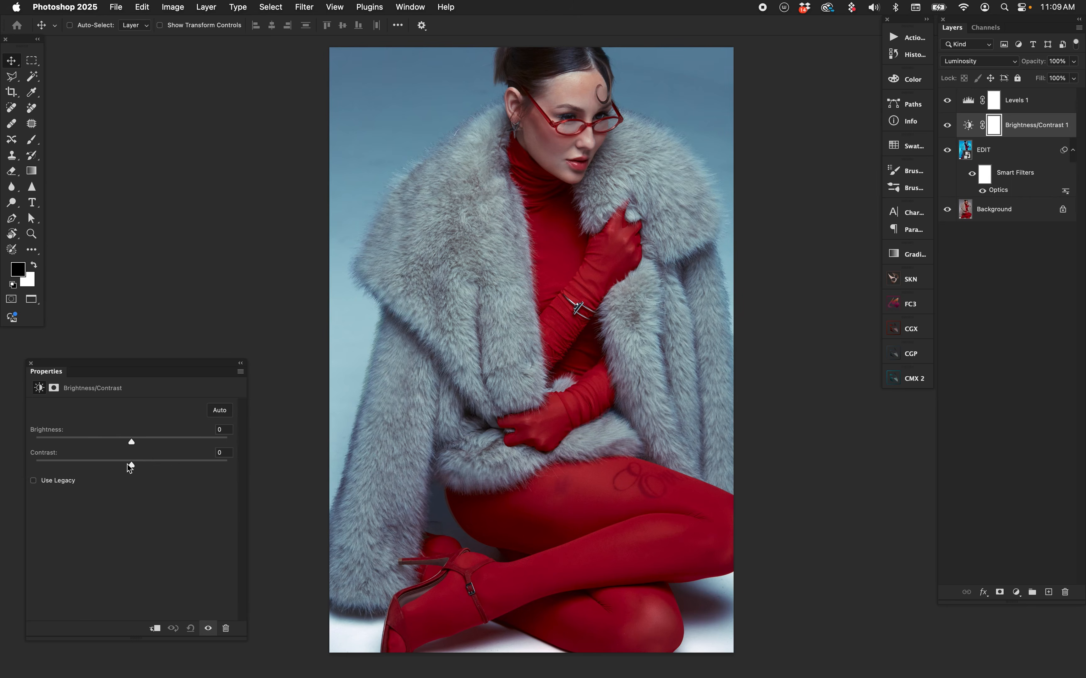
- Raise the contrast in the Brightness/Contrast adjustment layer and set the EDIT layer's opacity to 35% after trying 25%
{"action": "left_click", "coordinate": [152, 461]}
{"action": "left_click_drag", "start_coordinate": [159, 468], "coordinate": [164, 473]}
{"action": "left_click", "coordinate": [996, 153]}
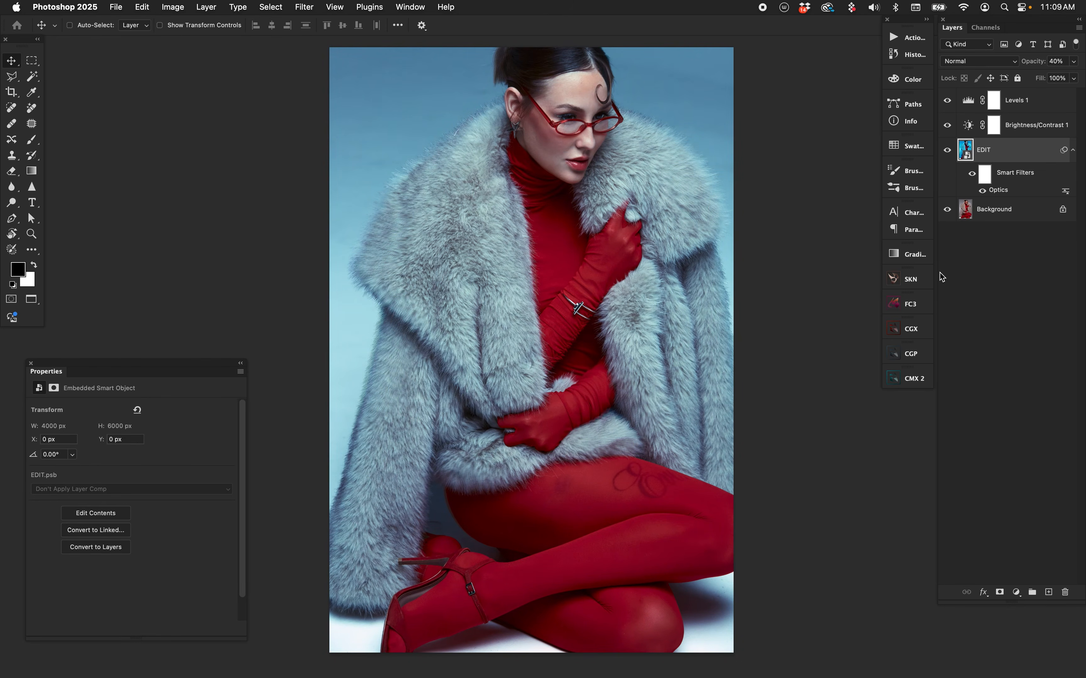
{"action": "key", "text": "2"}
{"action": "key", "text": "5"}
{"action": "key", "text": "3"}
{"action": "key", "text": "5"}
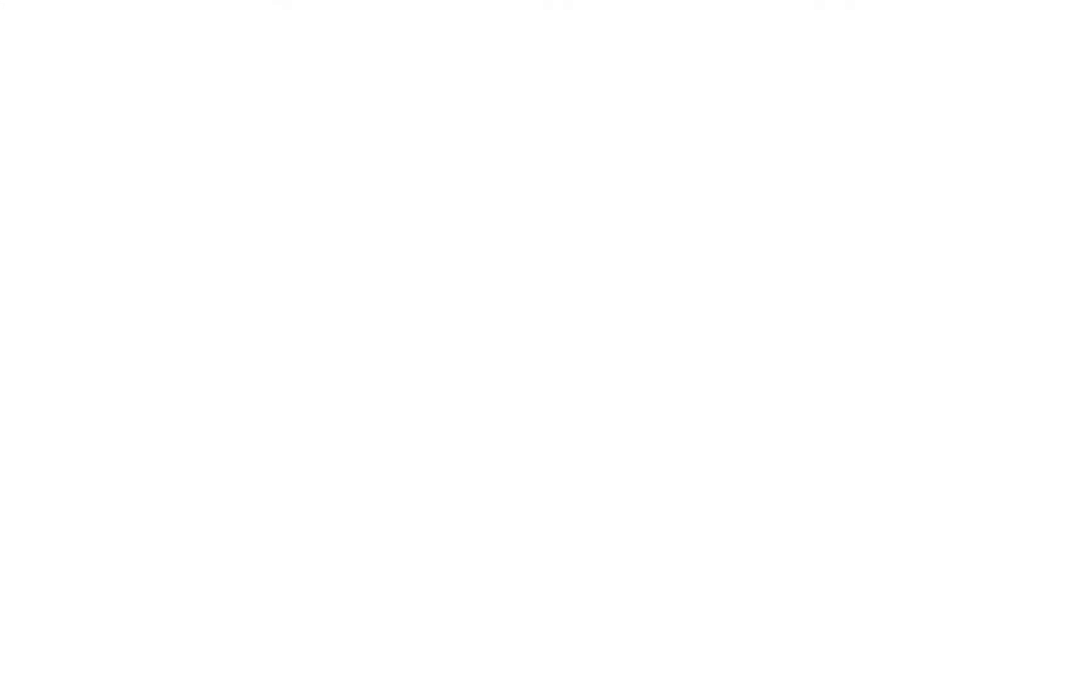
- Duplicate the EDIT layer, clear the copy's smart filters and place the copy directly below EDIT
{"action": "key", "text": "super+j"}
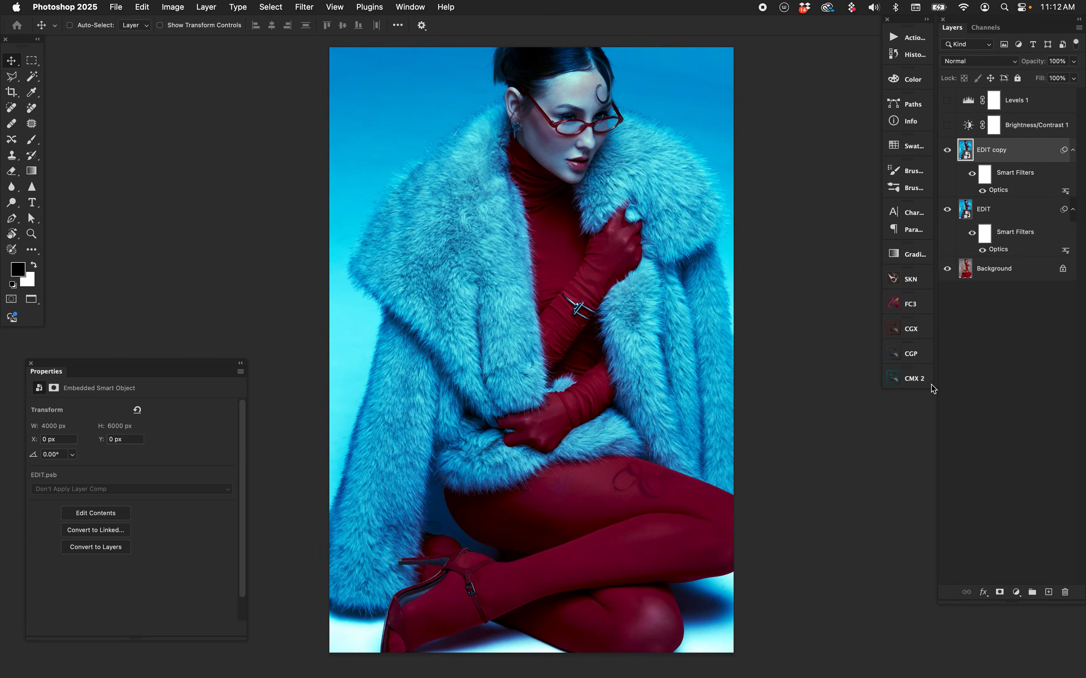
{"action": "right_click", "coordinate": [1014, 175]}
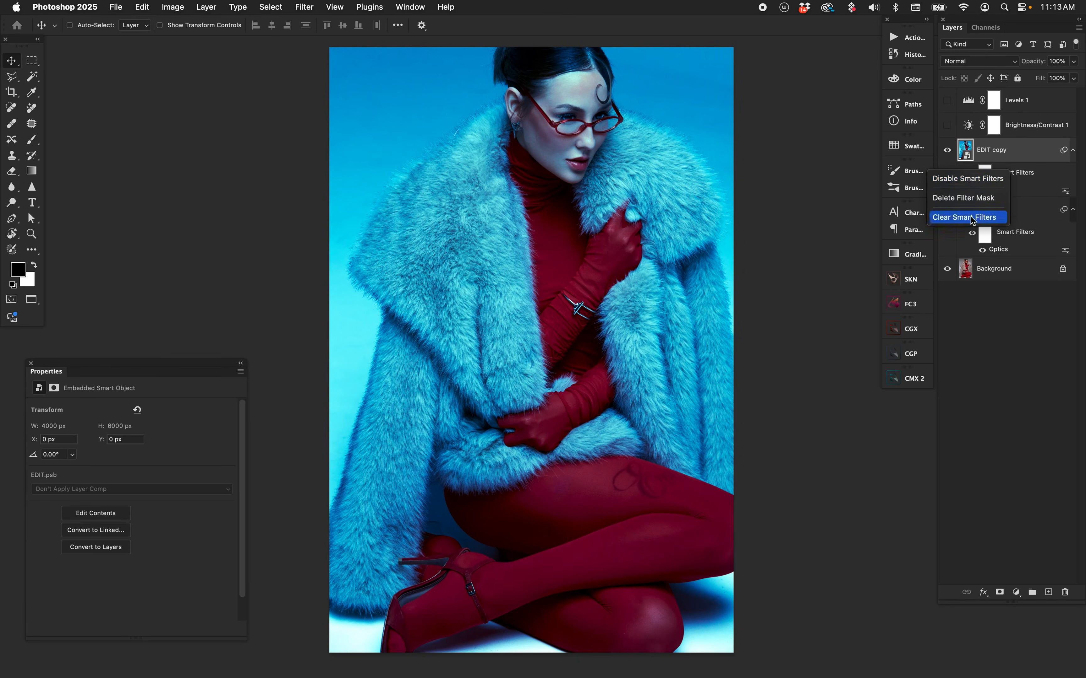
{"action": "left_click", "coordinate": [969, 217]}
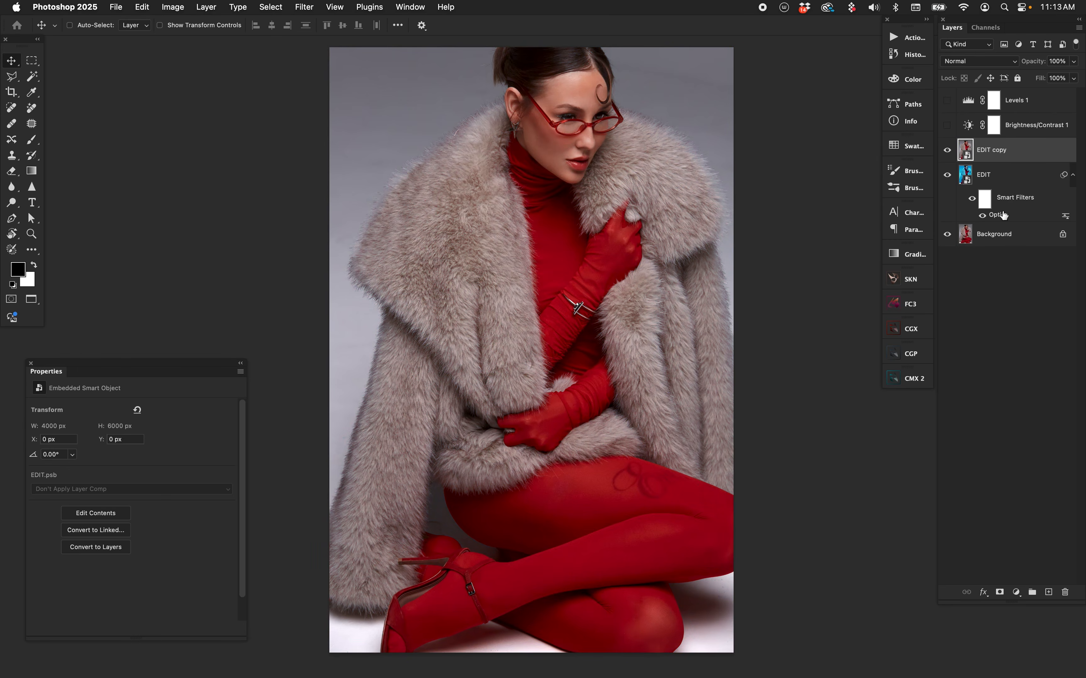
{"action": "left_click_drag", "start_coordinate": [969, 155], "coordinate": [994, 237]}
- Set the opacity of the filtered EDIT layer to 35% after trying 50%
{"action": "left_click", "coordinate": [971, 150]}
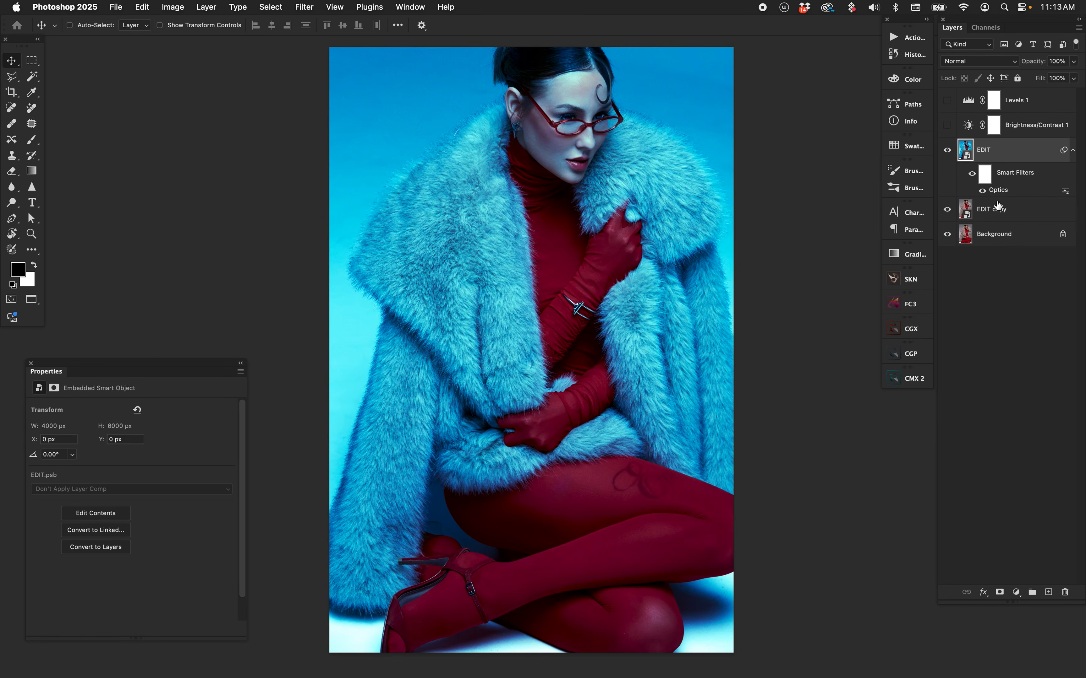
{"action": "key", "text": "5"}
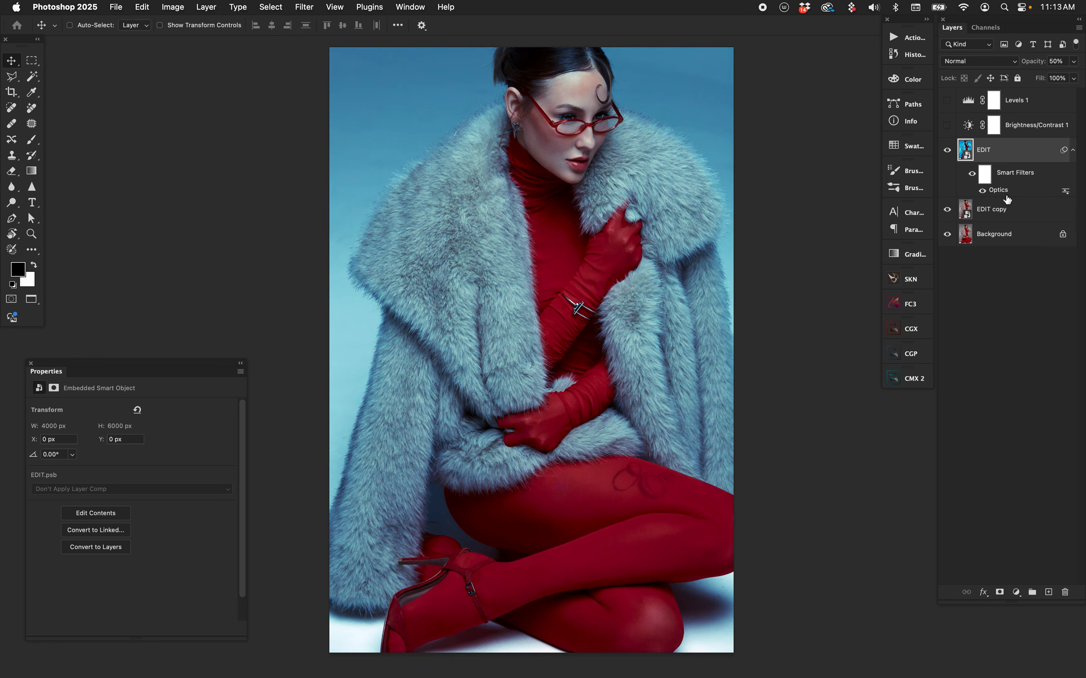
{"action": "key", "text": "4"}
{"action": "key", "text": "4"}
{"action": "key", "text": "5"}
- Hide and show the EDIT layer to compare, and make the Levels and Brightness/Contrast adjustment layers visible
{"action": "left_click", "coordinate": [947, 149]}
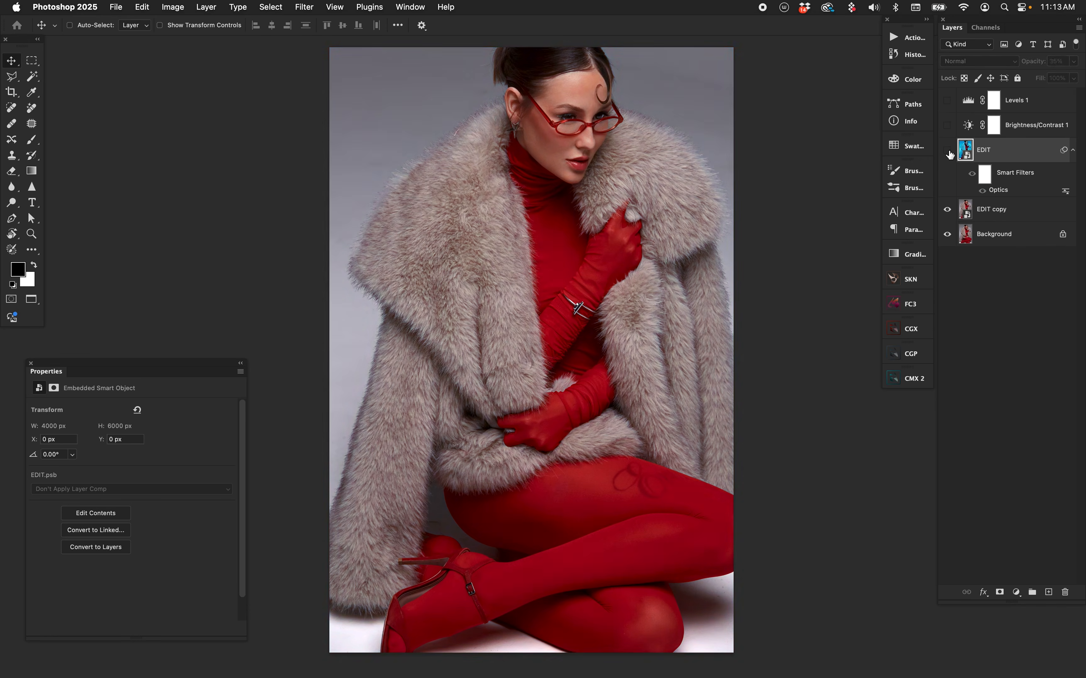
{"action": "left_click", "coordinate": [947, 149]}
{"action": "left_click_drag", "start_coordinate": [949, 99], "coordinate": [947, 126]}
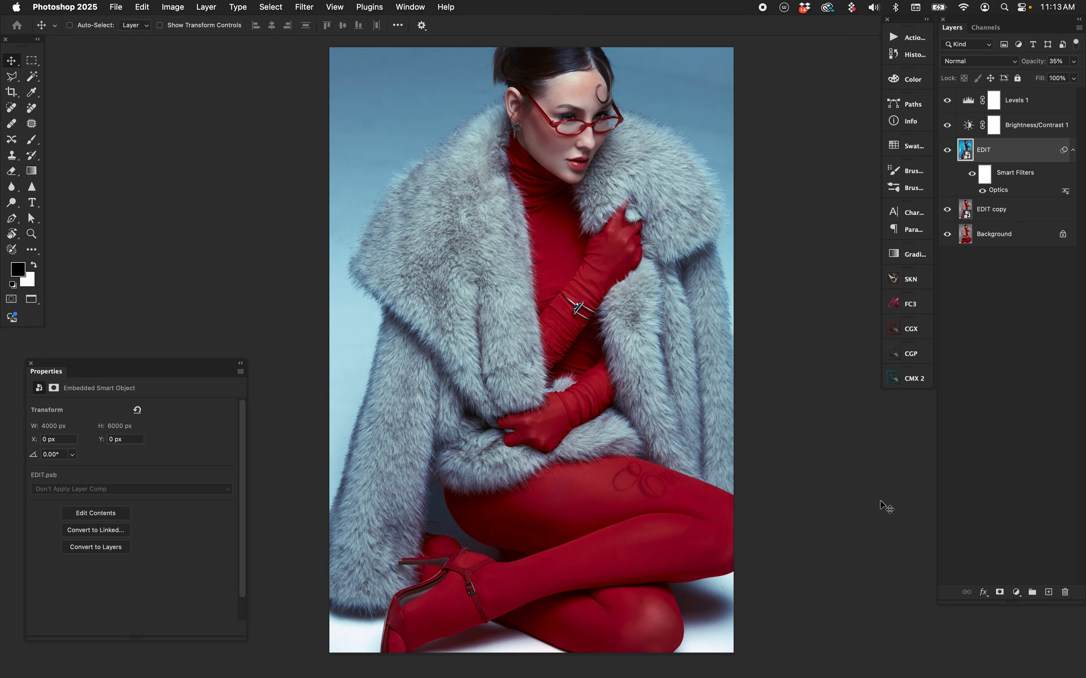
- Try running the Optics filter on the EDIT layer again with the previous filters and masks applied, and cancel it
{"action": "left_click", "coordinate": [304, 7]}
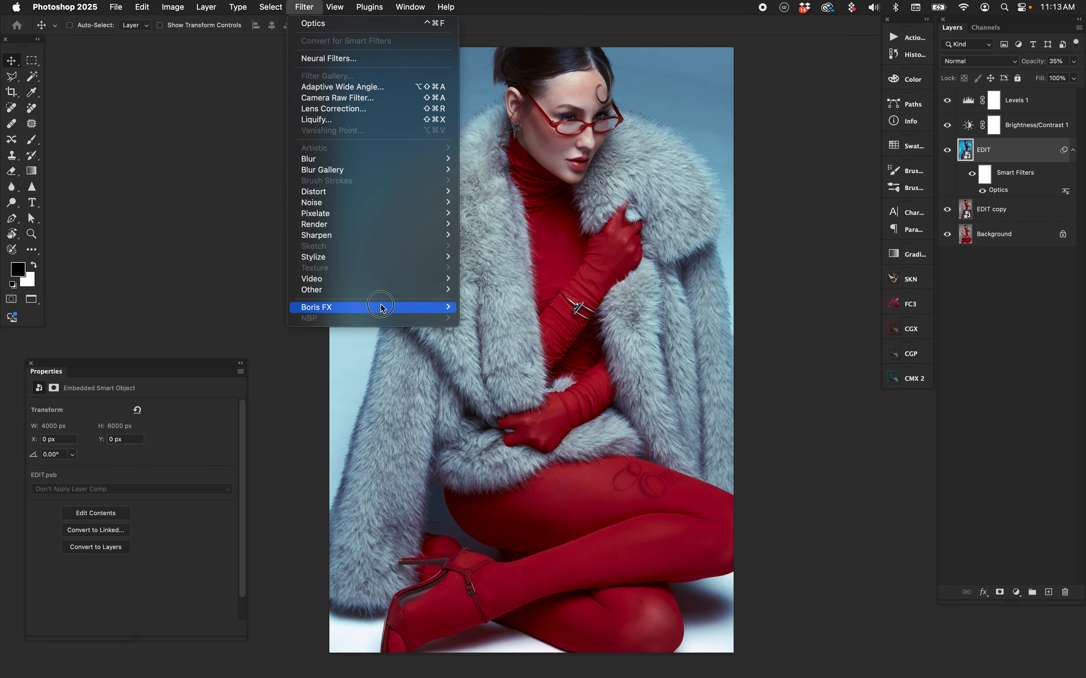
{"action": "mouse_move", "coordinate": [382, 311]}
{"action": "left_click", "coordinate": [490, 308]}
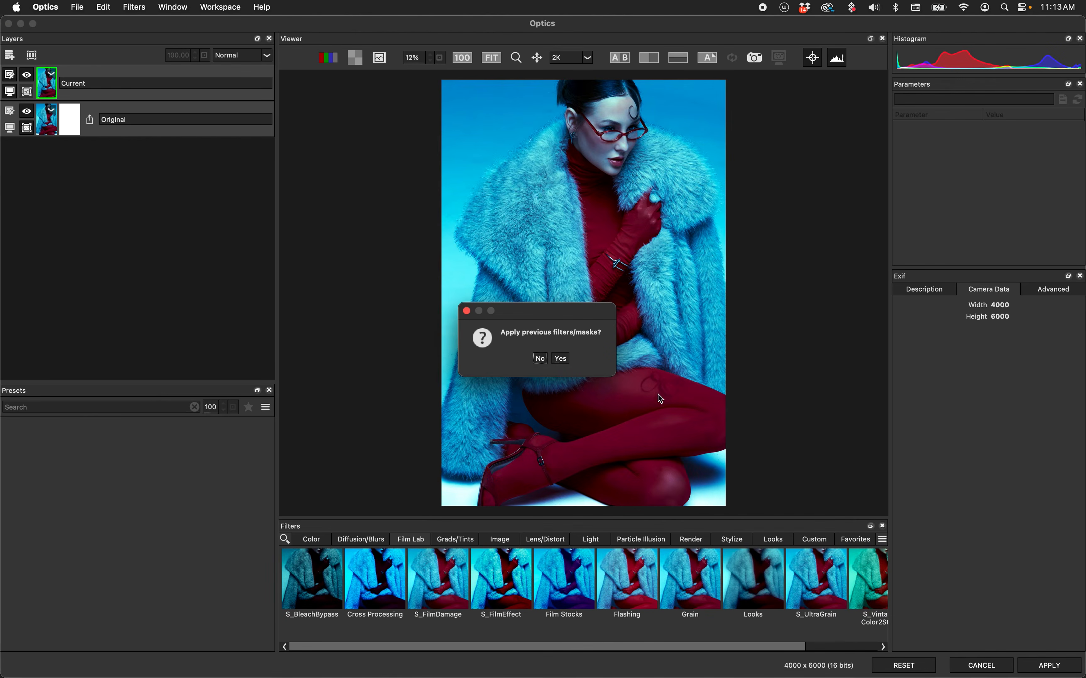
{"action": "left_click", "coordinate": [560, 358]}
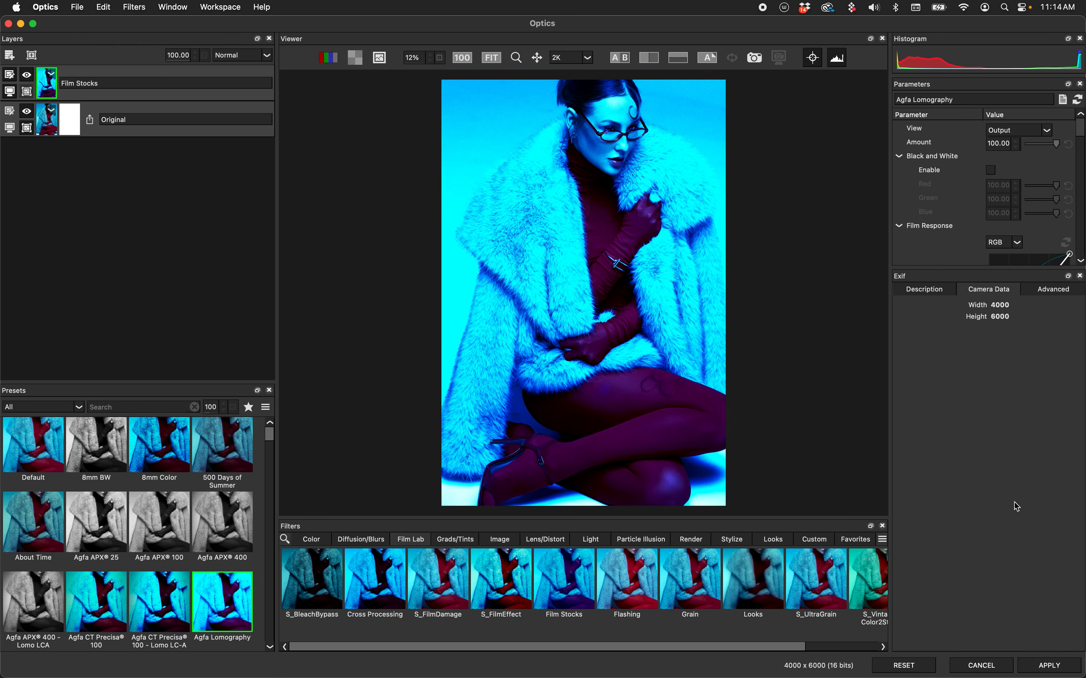
{"action": "left_click", "coordinate": [987, 666]}
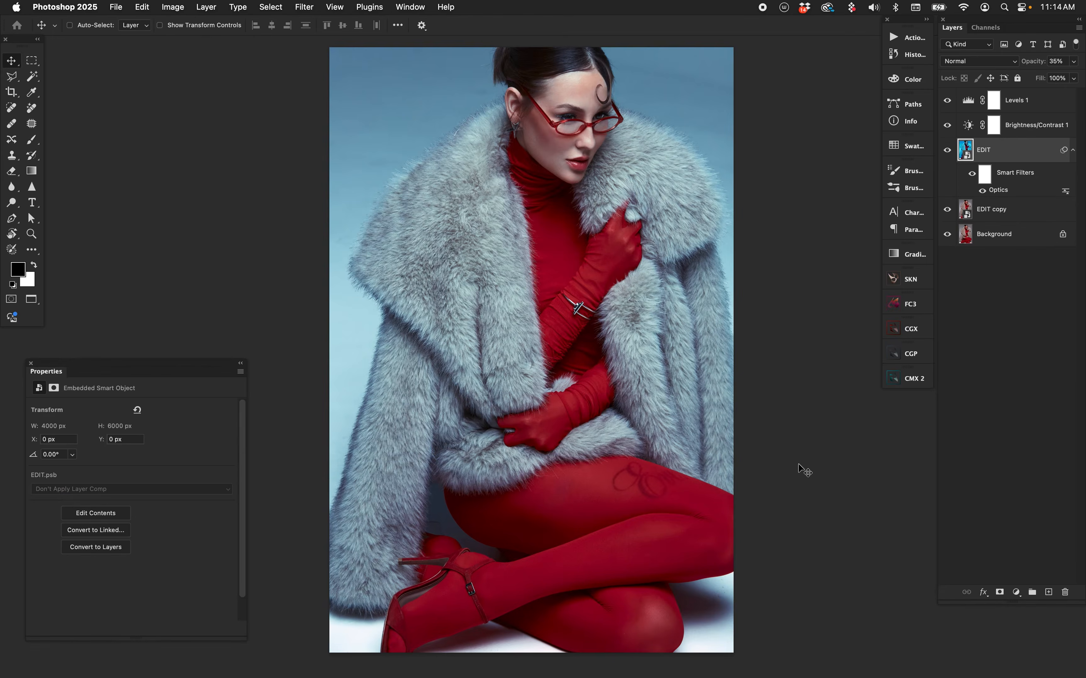